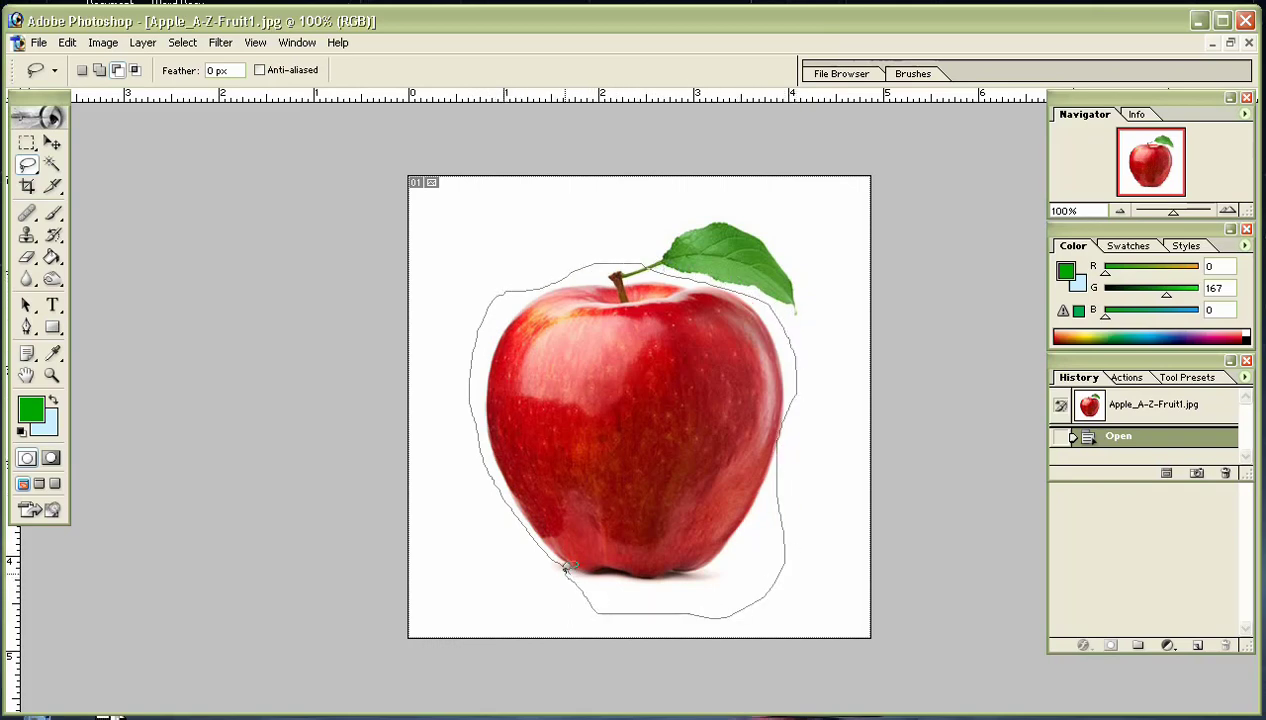
# Lasso a freehand selection around the apple and add the green leaf to that selection.
pyautogui.moveTo(568, 563); pyautogui.dragTo(568, 565)
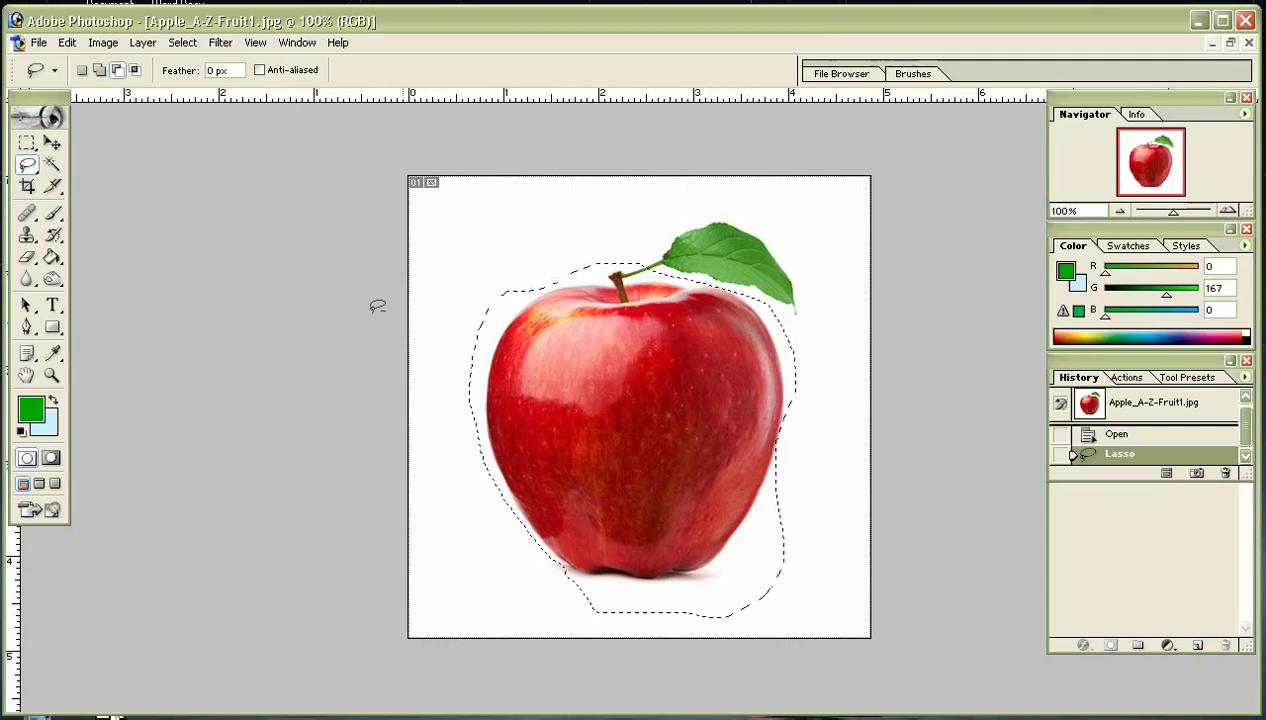
pyautogui.click(100, 70)
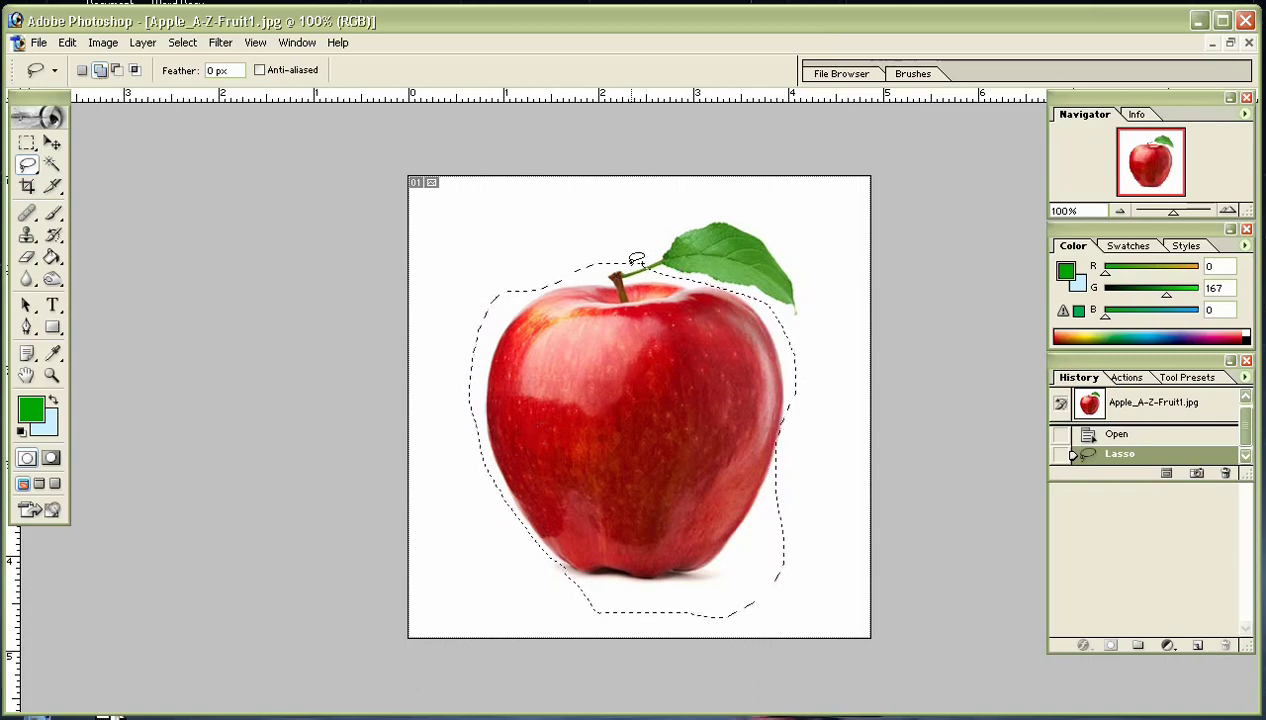
pyautogui.moveTo(655, 236)
pyautogui.mouseDown()
pyautogui.moveTo(681, 206)
pyautogui.moveTo(721, 198)
pyautogui.moveTo(800, 242)
pyautogui.mouseUp()
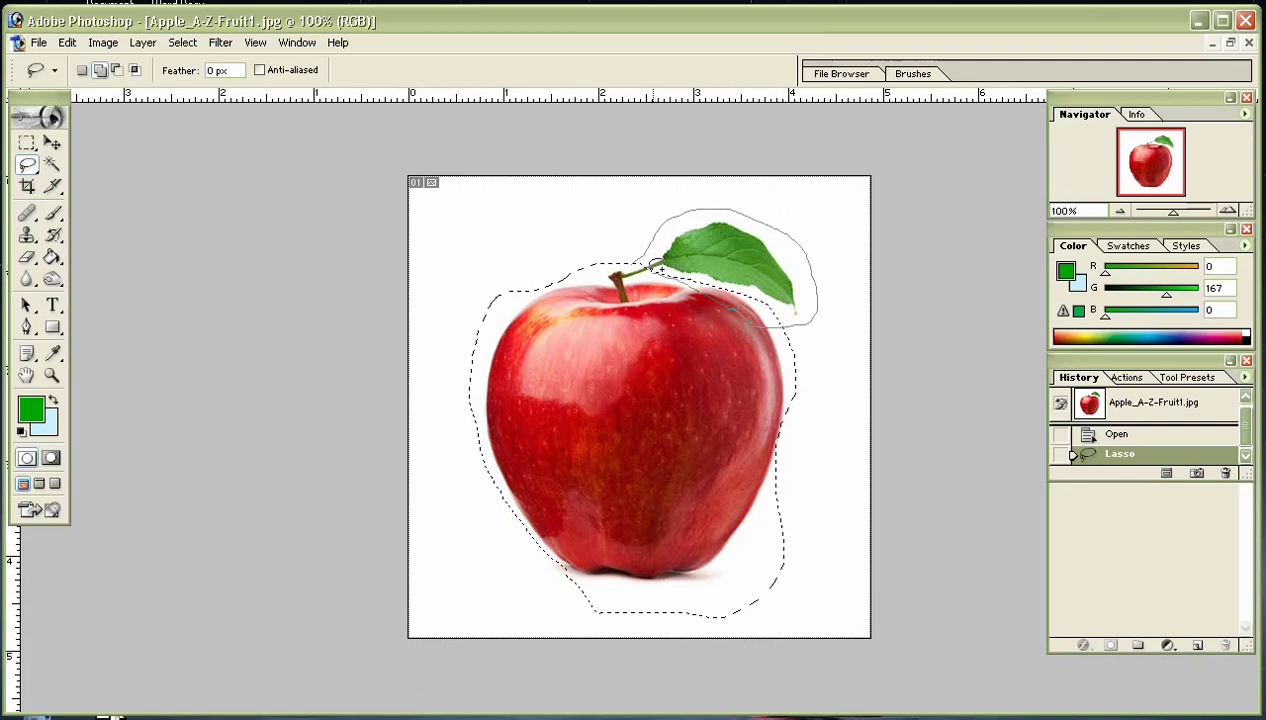
pyautogui.moveTo(631, 252); pyautogui.dragTo(633, 254)
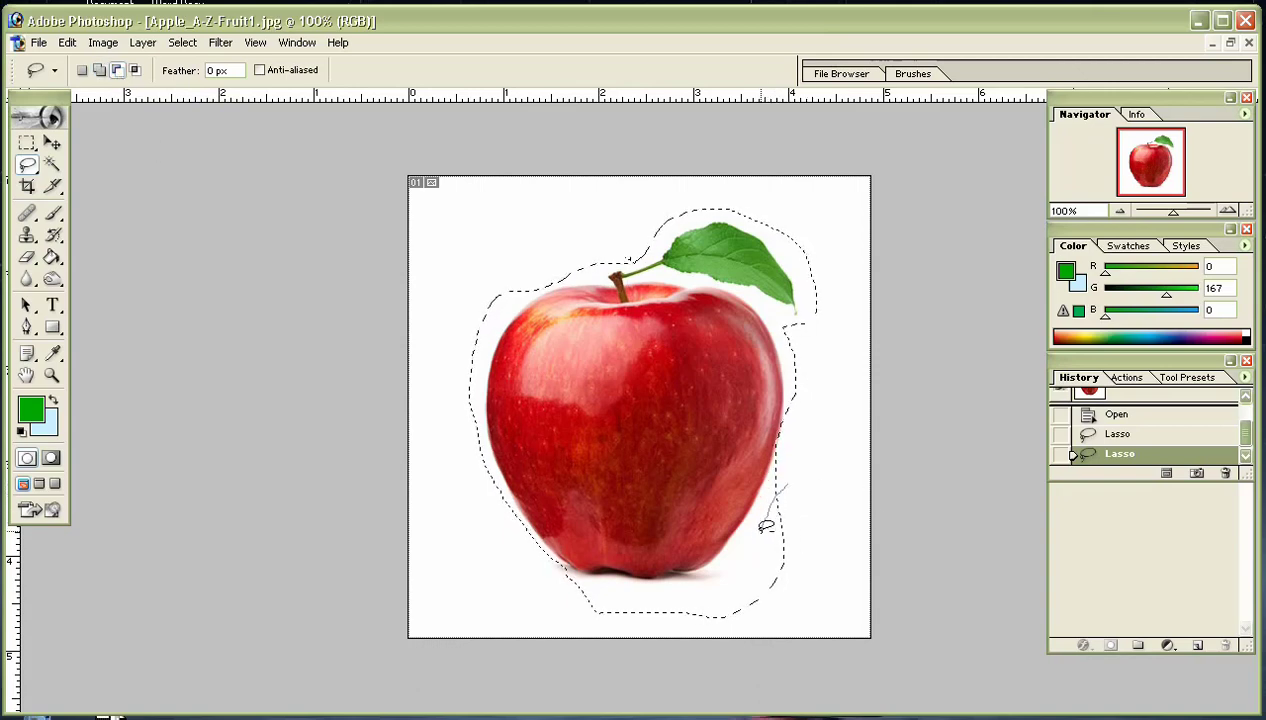
# Subtract the excess white area beneath the apple's lower edge from the lasso selection.
pyautogui.moveTo(729, 564); pyautogui.dragTo(658, 578)
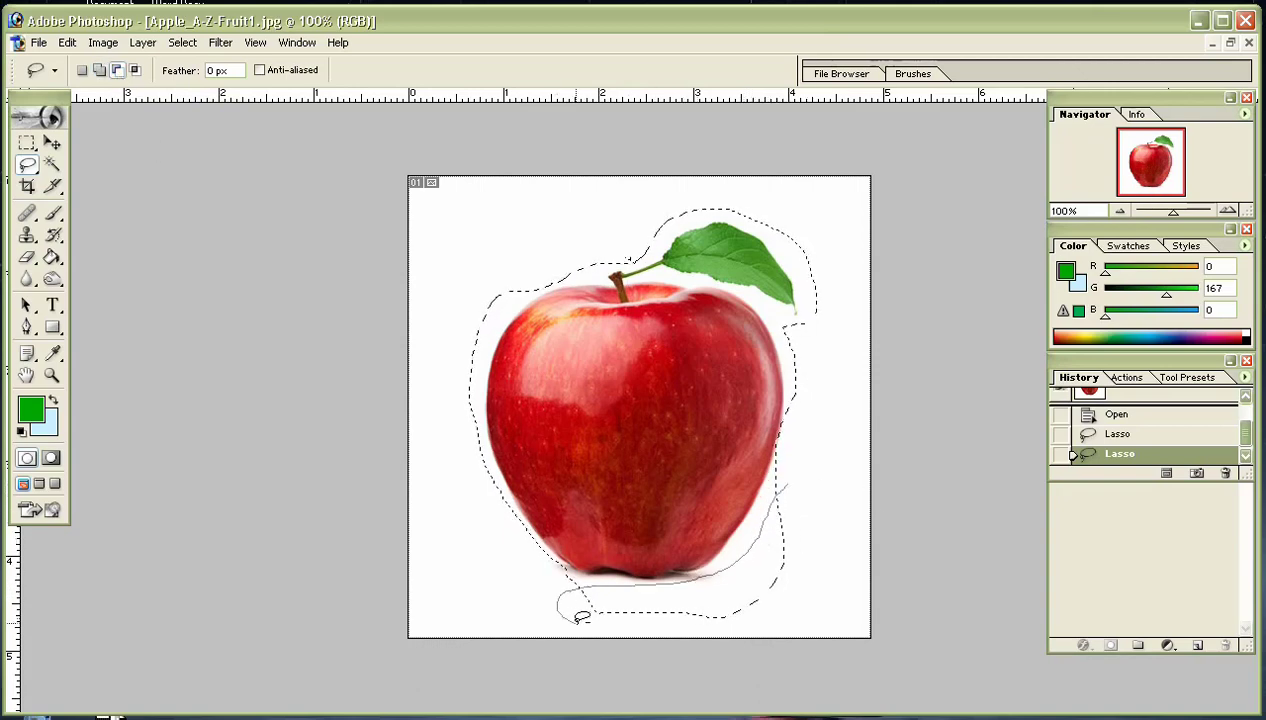
pyautogui.moveTo(712, 627)
pyautogui.mouseDown()
pyautogui.moveTo(819, 591)
pyautogui.moveTo(828, 540)
pyautogui.mouseUp()
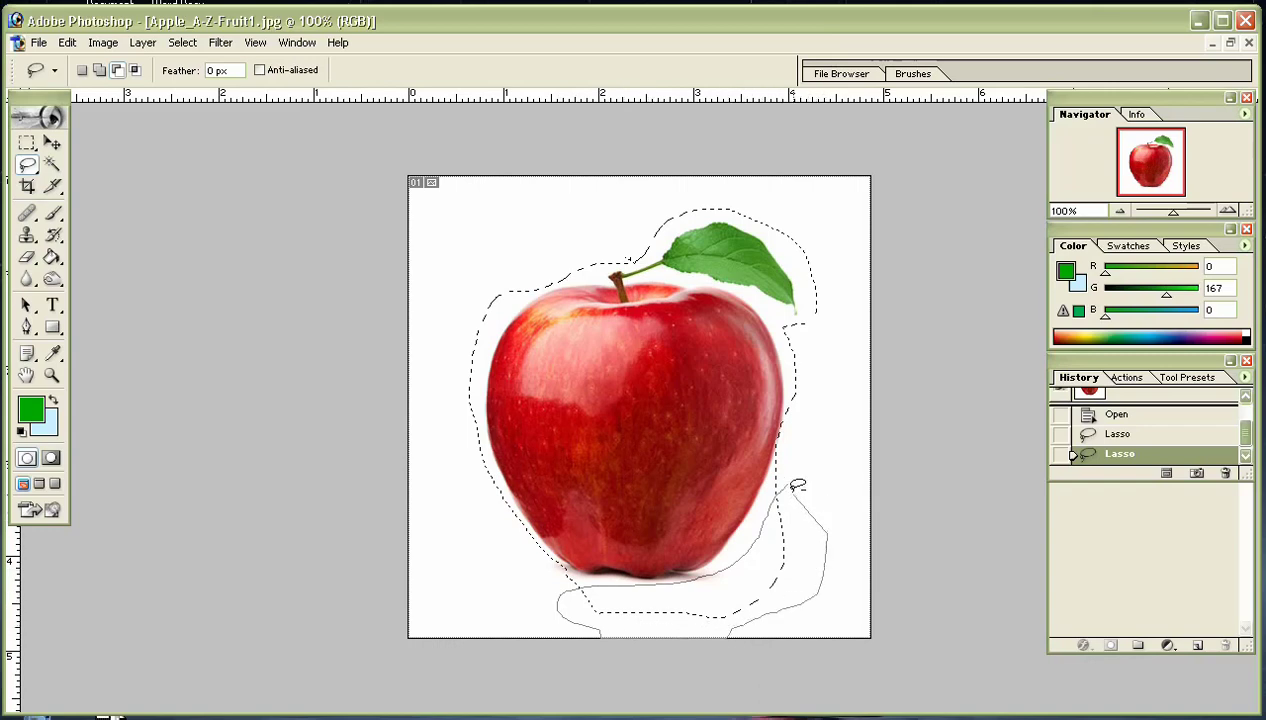
pyautogui.moveTo(790, 481); pyautogui.dragTo(787, 476)
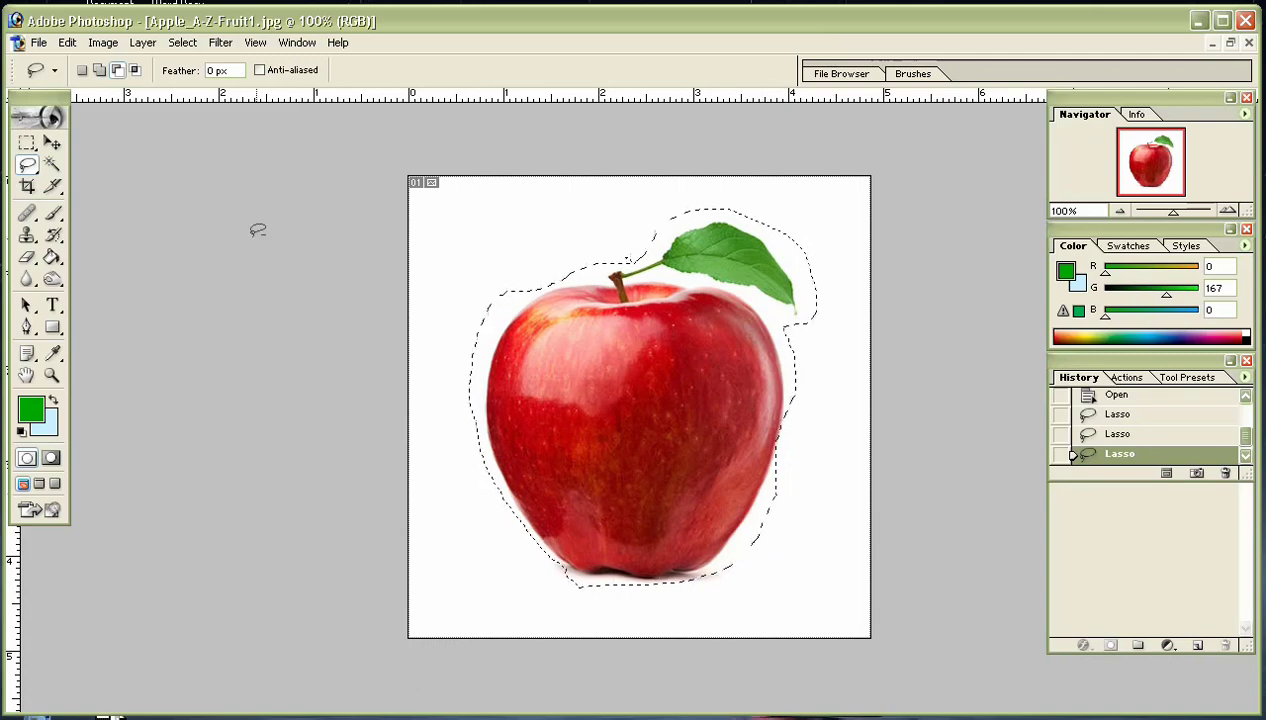
# Try a Color Balance with all three midtone levels at -100 on the selected apple and leaf, and discard it.
pyautogui.click(101, 43)
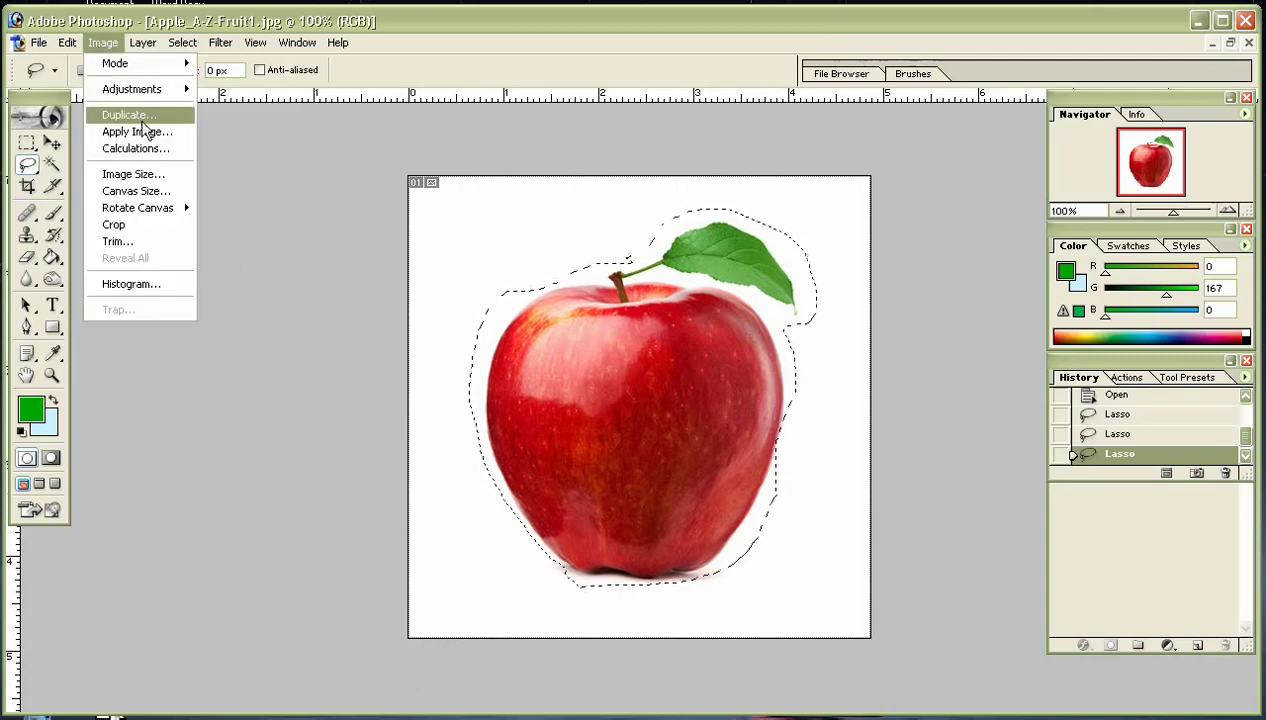
pyautogui.moveTo(130, 94)
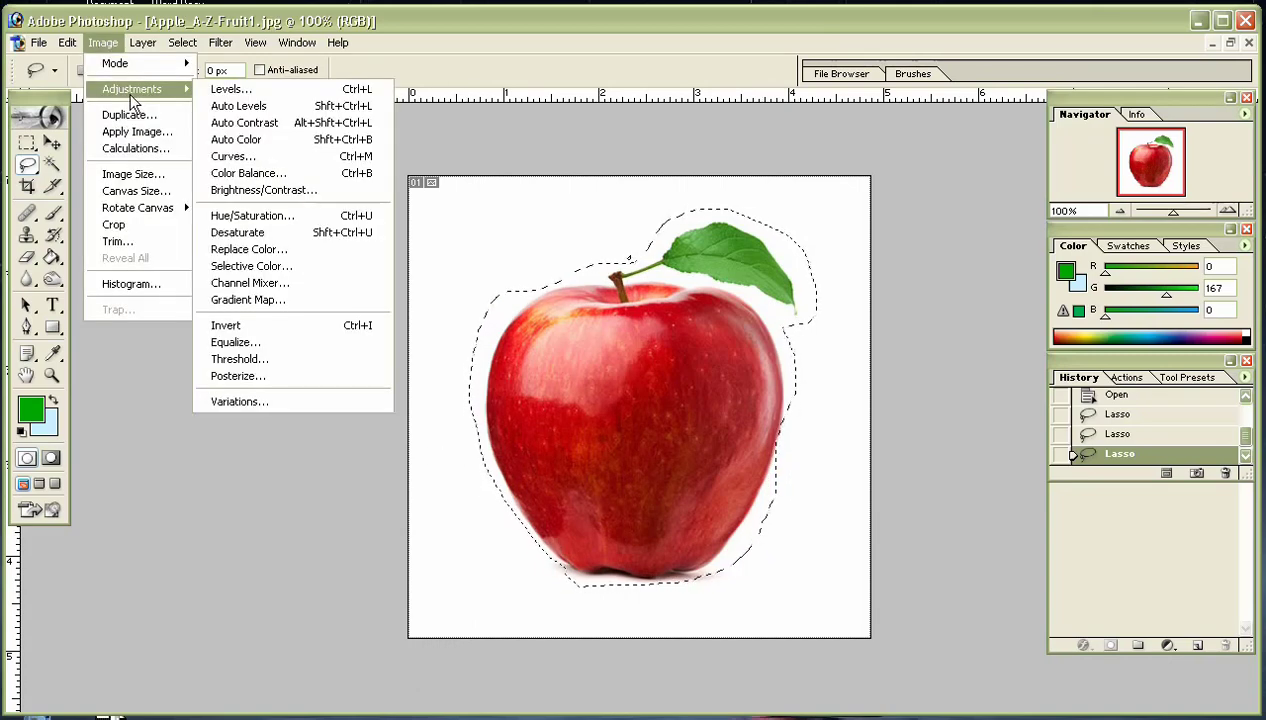
pyautogui.click(260, 177)
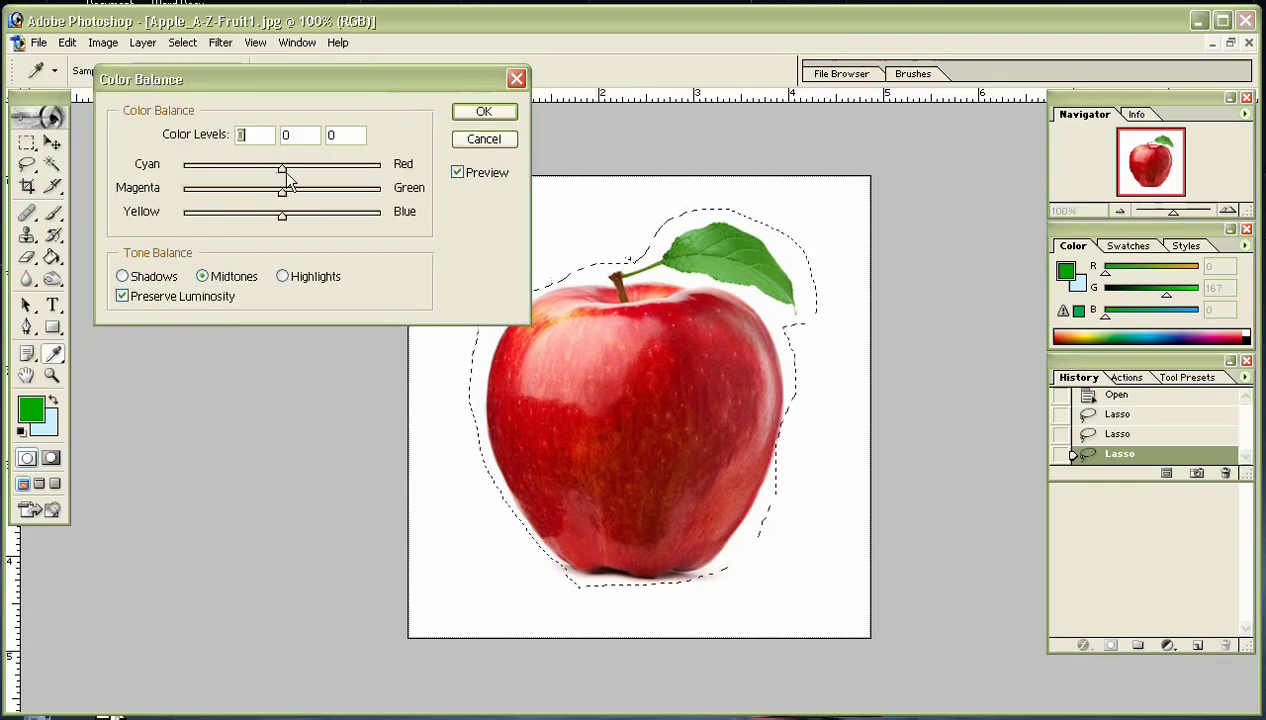
pyautogui.moveTo(282, 170); pyautogui.dragTo(135, 176)
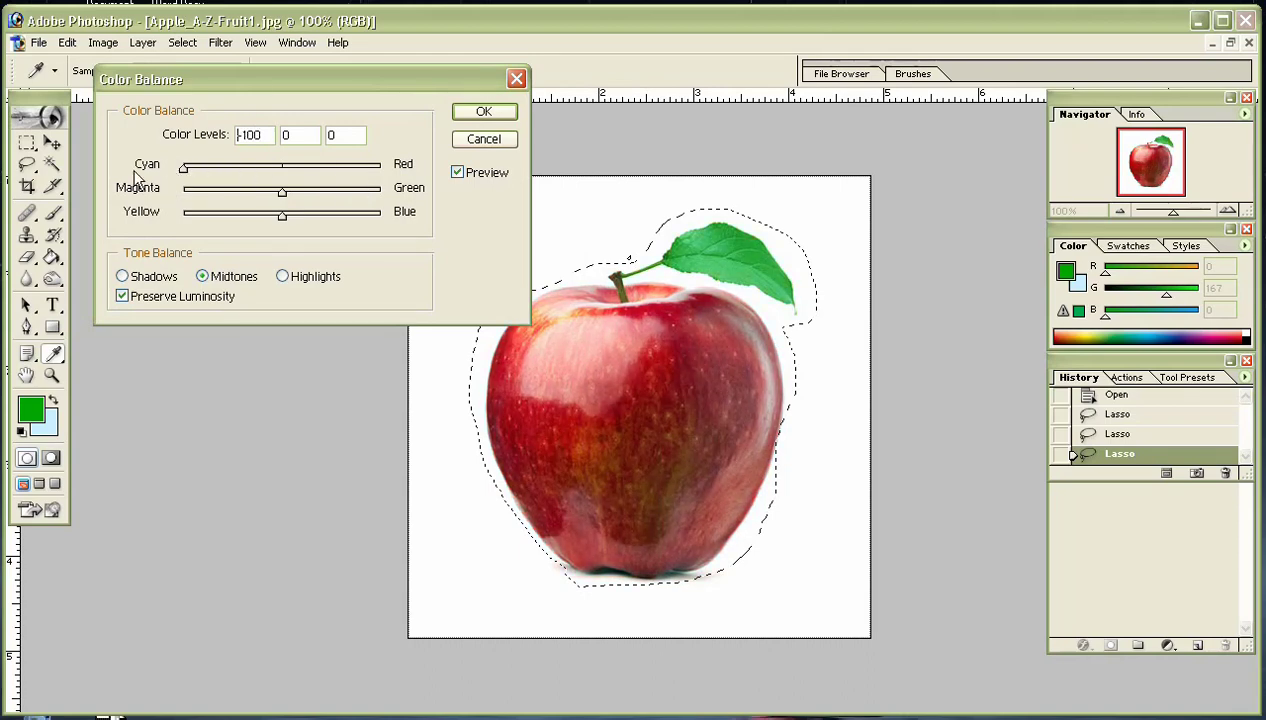
pyautogui.moveTo(285, 200); pyautogui.dragTo(155, 198)
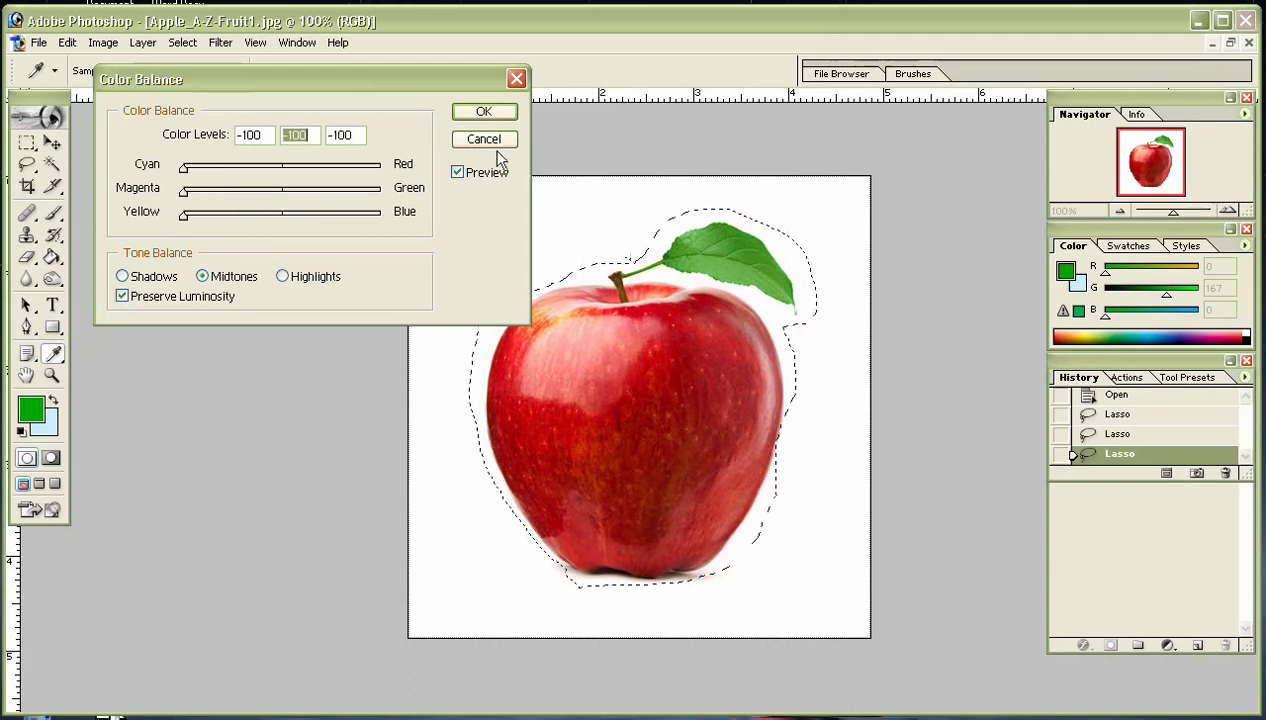
pyautogui.click(516, 79)
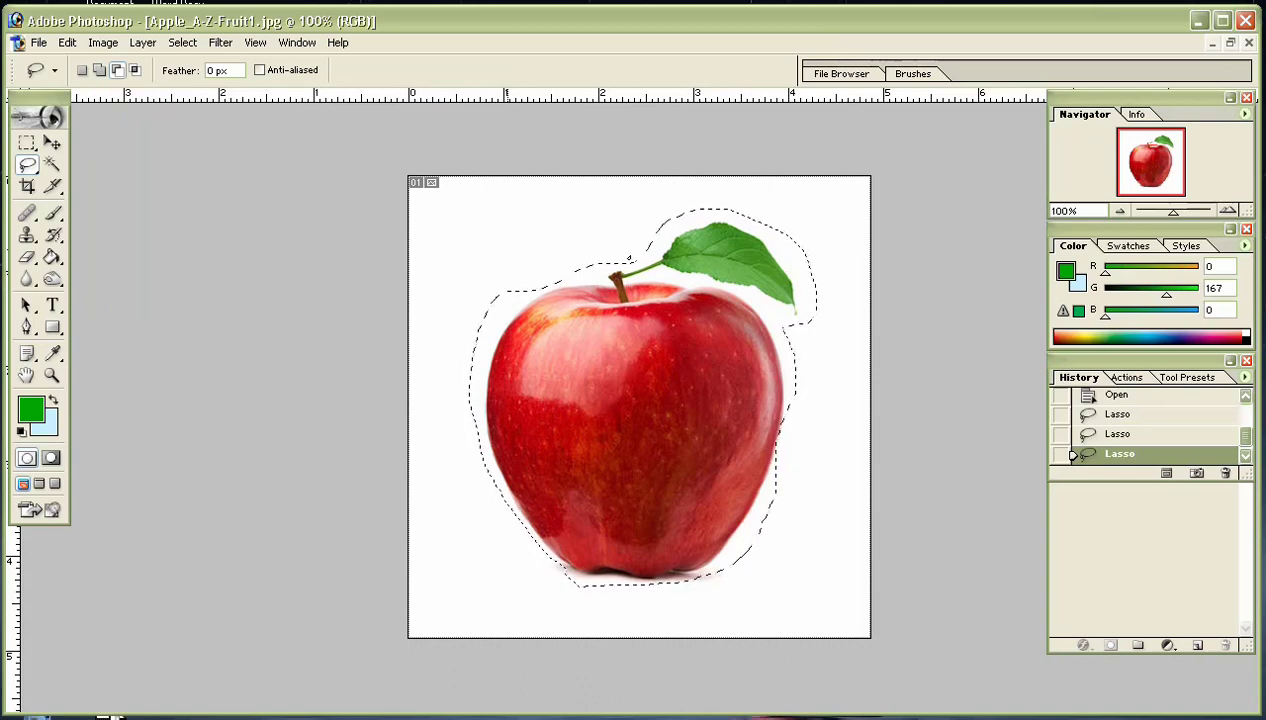
# Deselect the apple and leaf, and lasso a new selection around only the green leaf.
pyautogui.hotkey('ctrl', 'd')
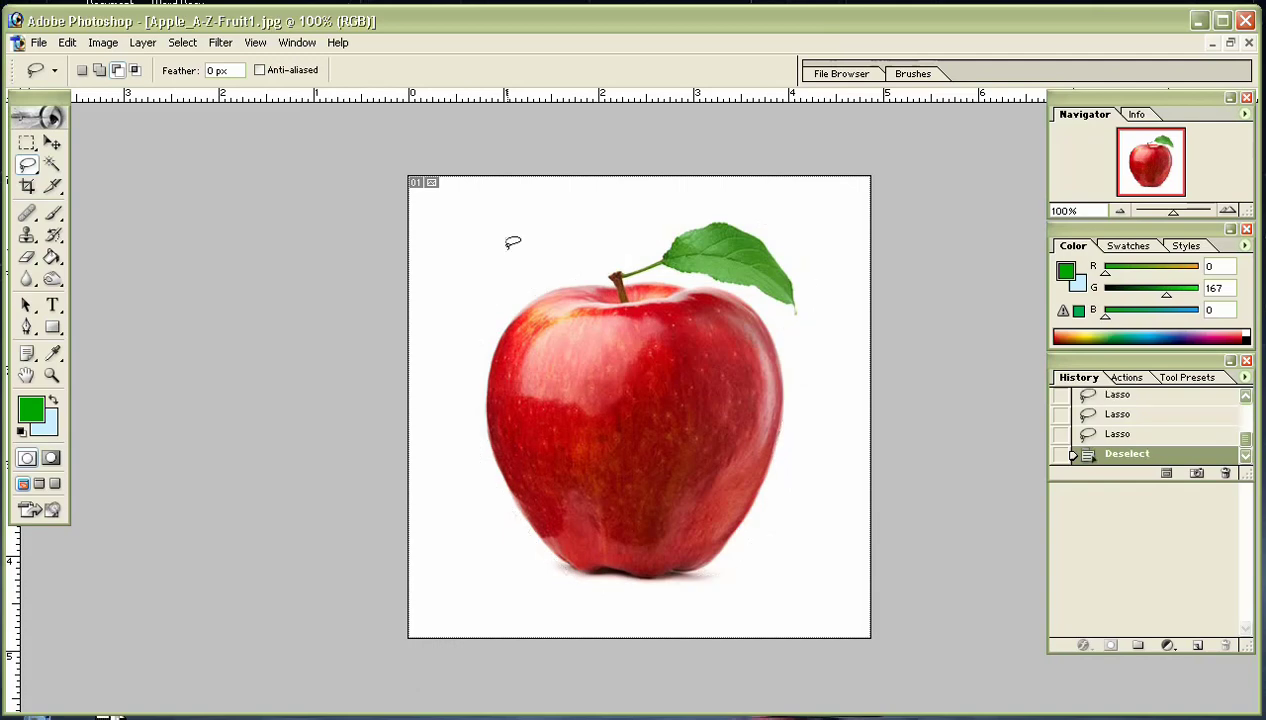
pyautogui.hotkey('ctrl', 'z')
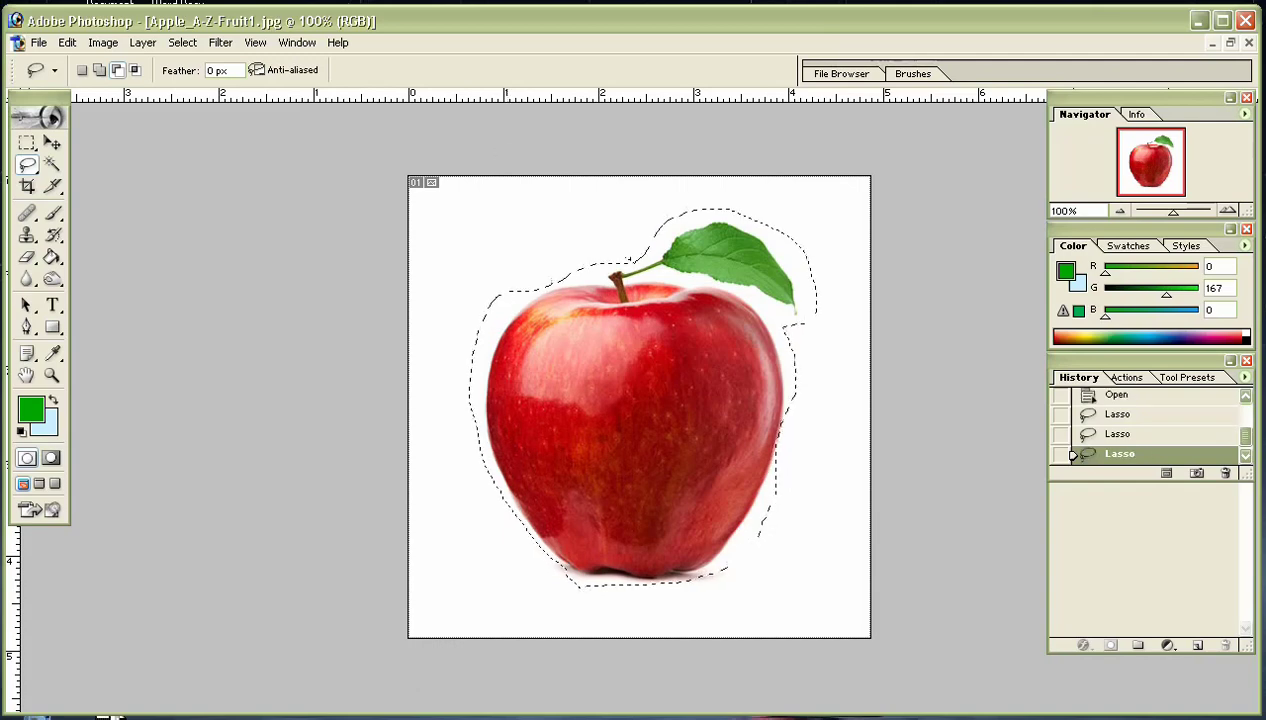
pyautogui.click(169, 47)
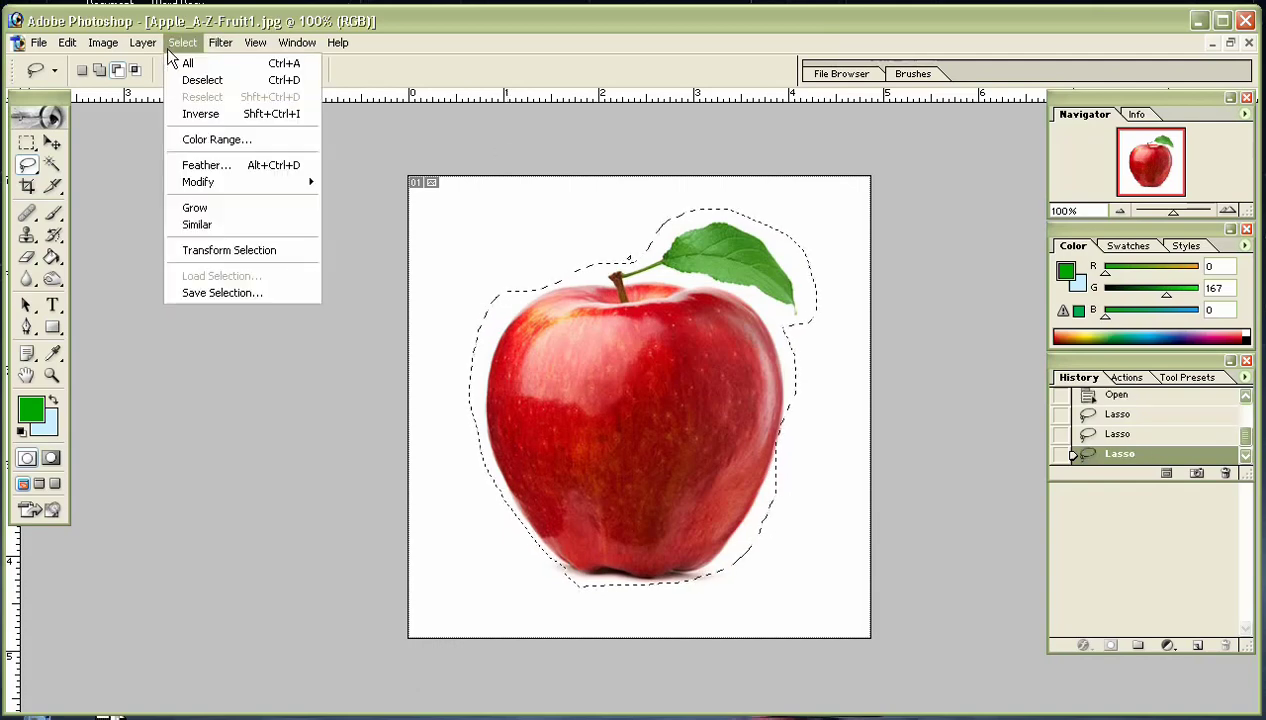
pyautogui.click(236, 88)
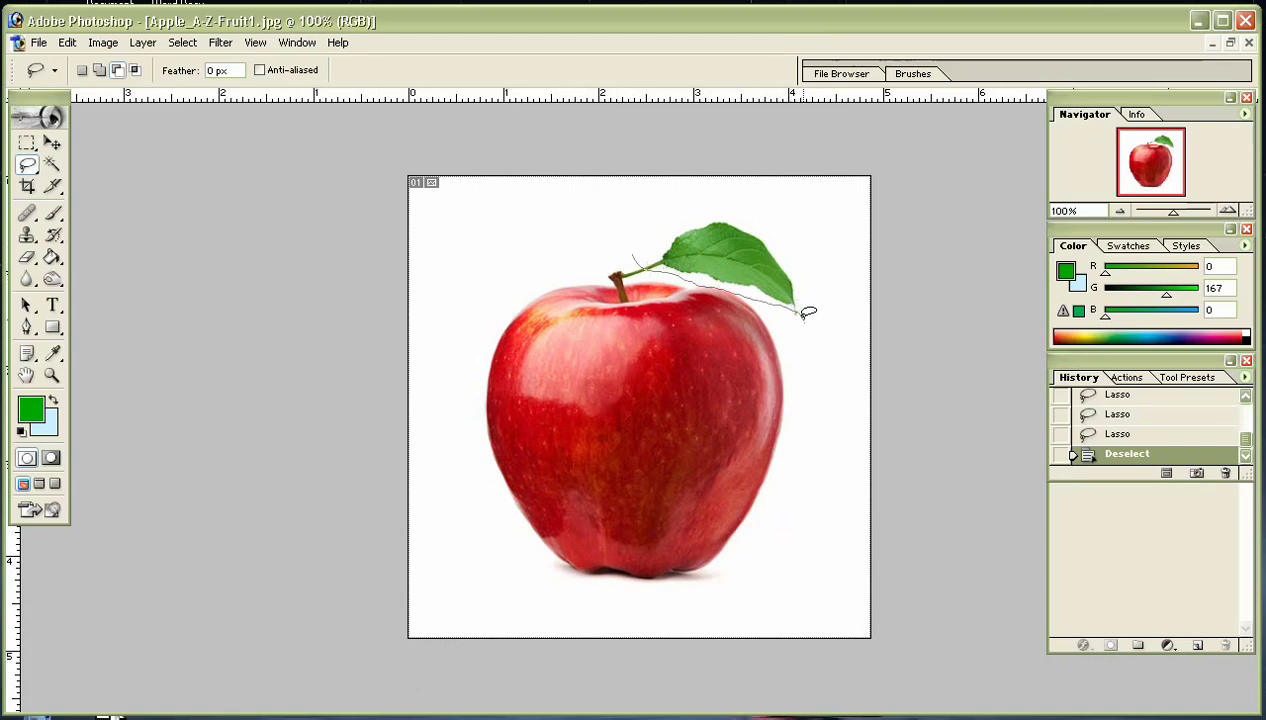
pyautogui.moveTo(787, 240); pyautogui.dragTo(727, 205)
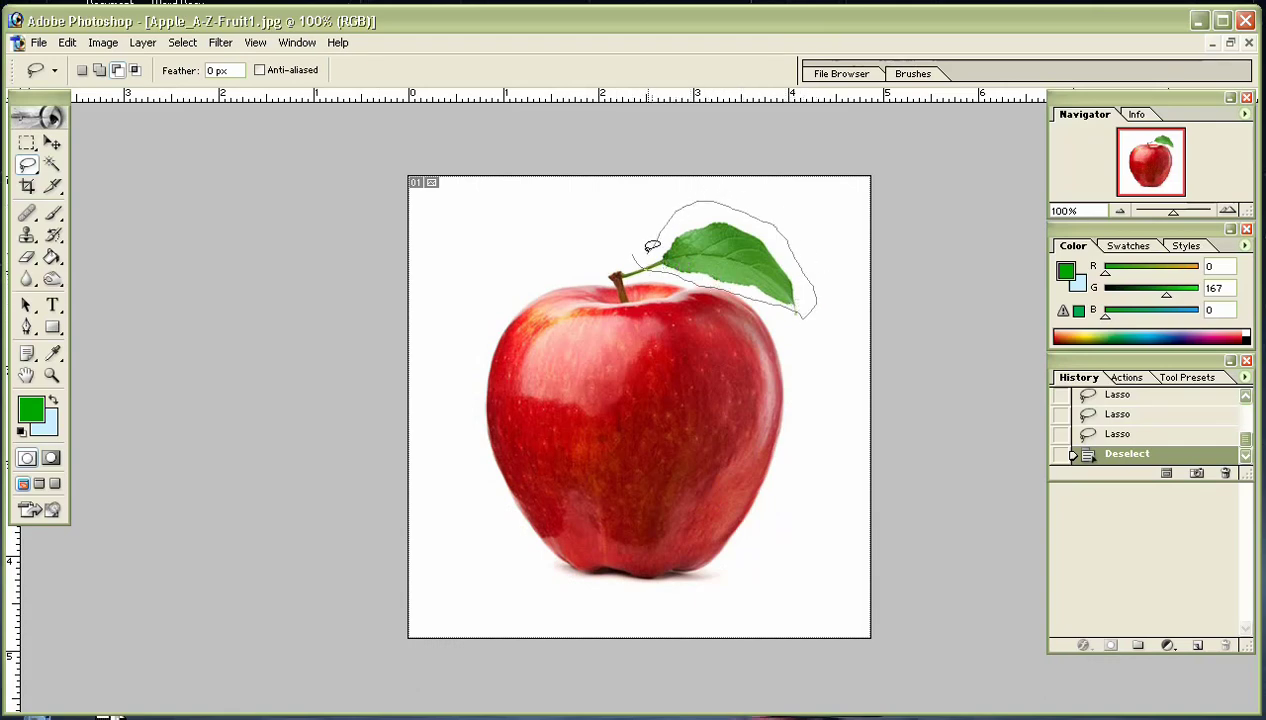
pyautogui.moveTo(635, 251); pyautogui.dragTo(632, 264)
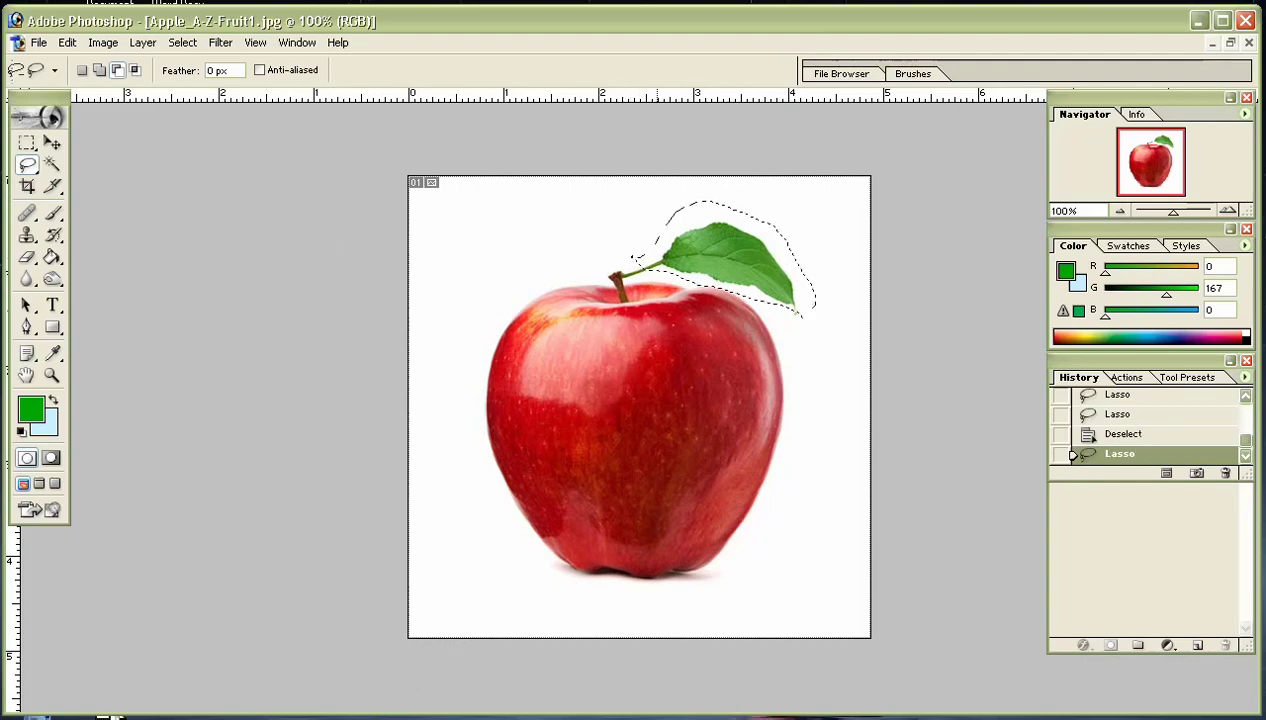
# Create a new blank document with the offered settings and arrange it side by side with the apple image.
pyautogui.click(38, 44)
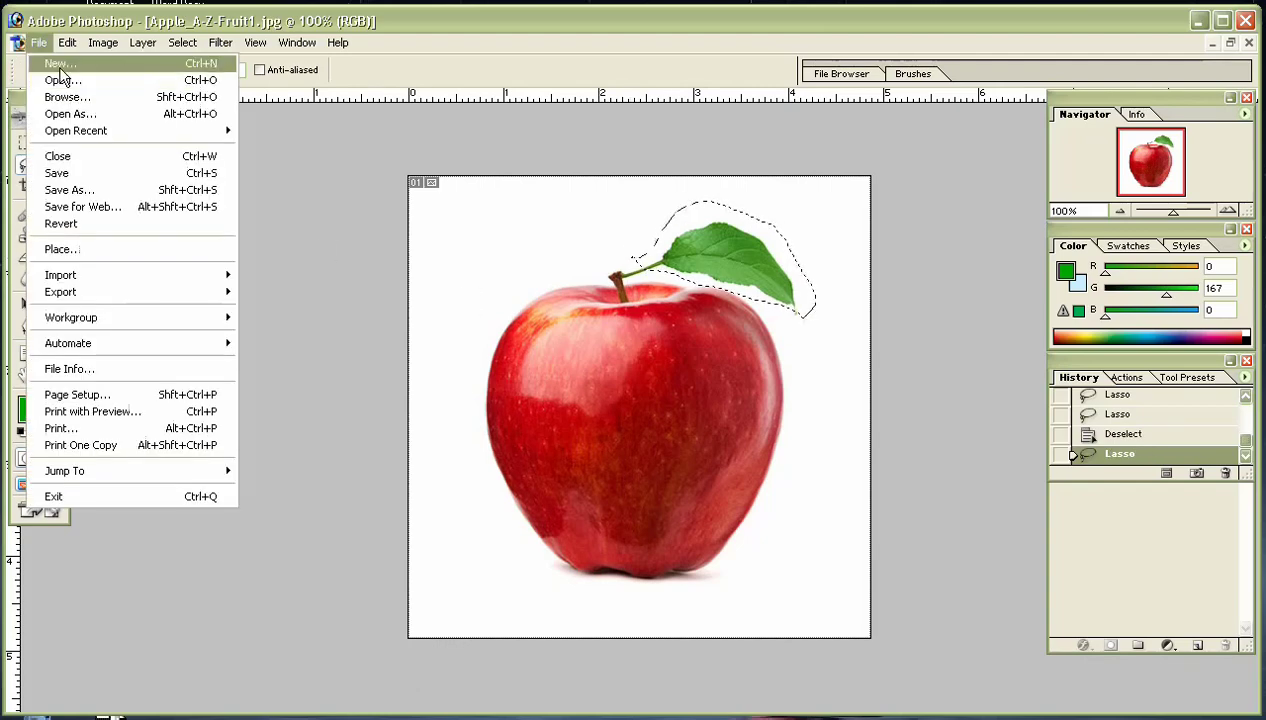
pyautogui.click(58, 66)
pyautogui.click(606, 168)
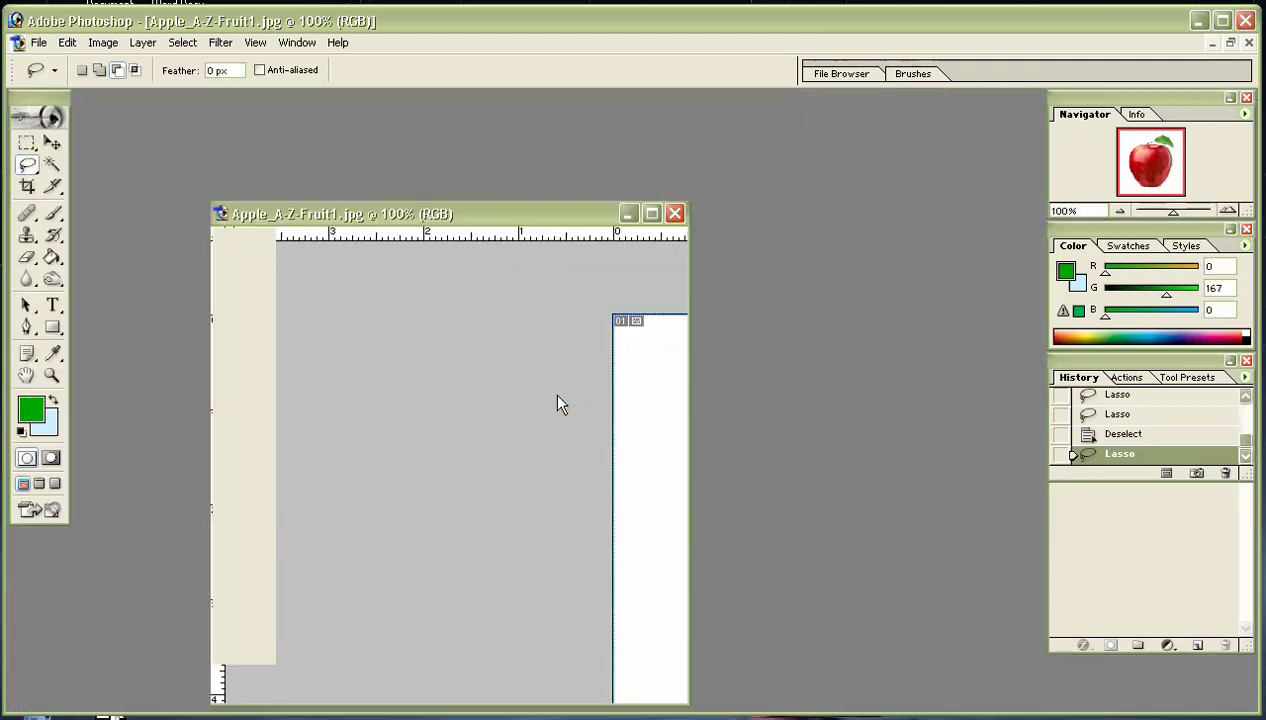
pyautogui.click(570, 224)
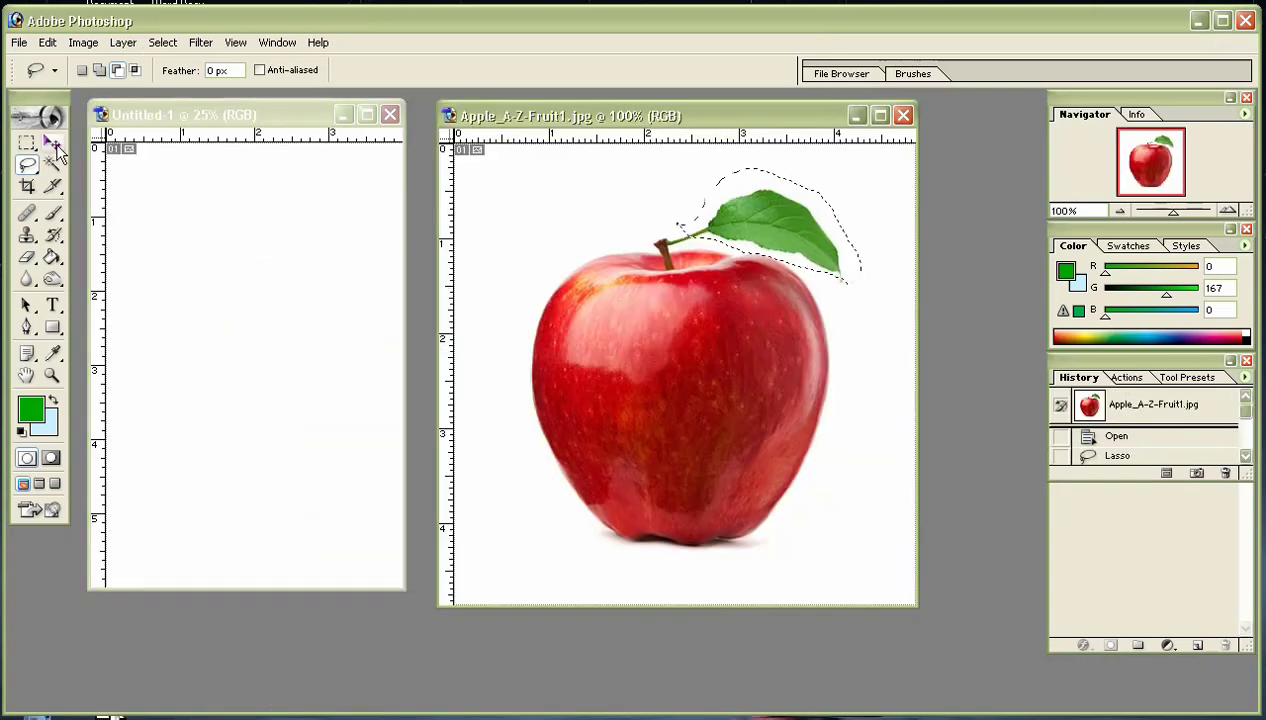
# Move the selected leaf into the blank document and scale it to about 374% width and 437% height in the page's upper half.
pyautogui.click(54, 144)
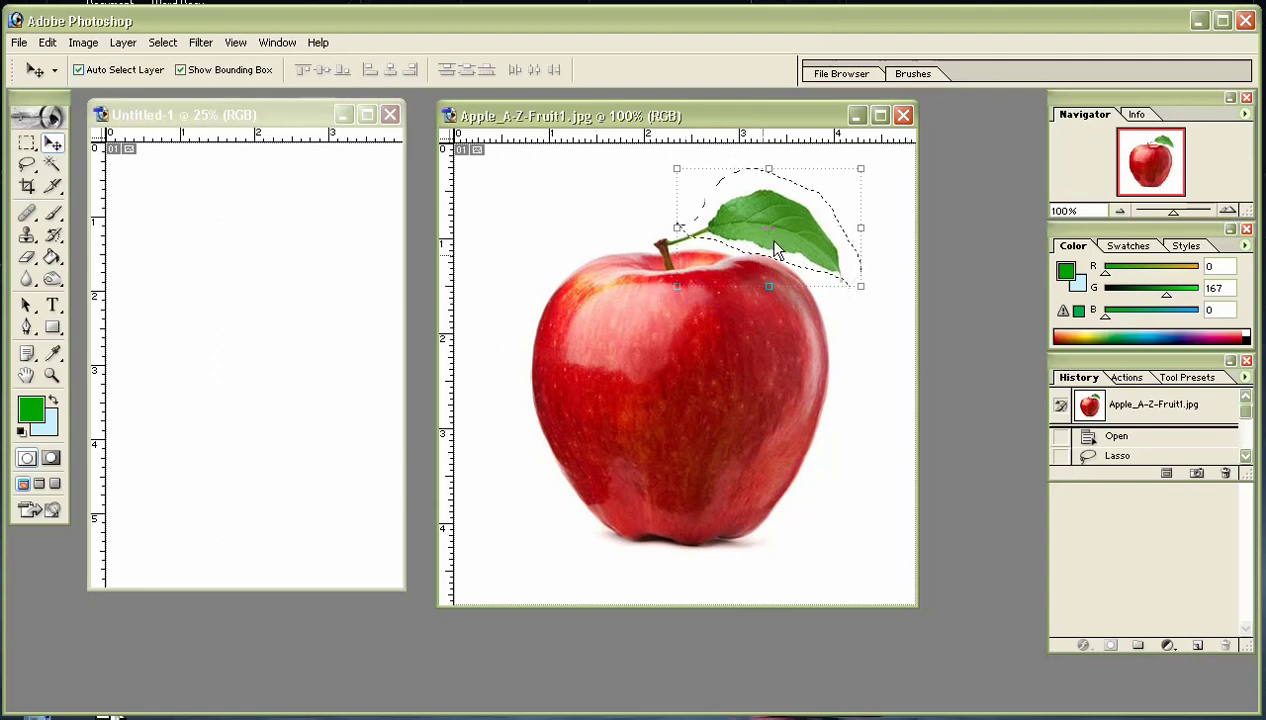
pyautogui.moveTo(775, 222); pyautogui.dragTo(377, 248)
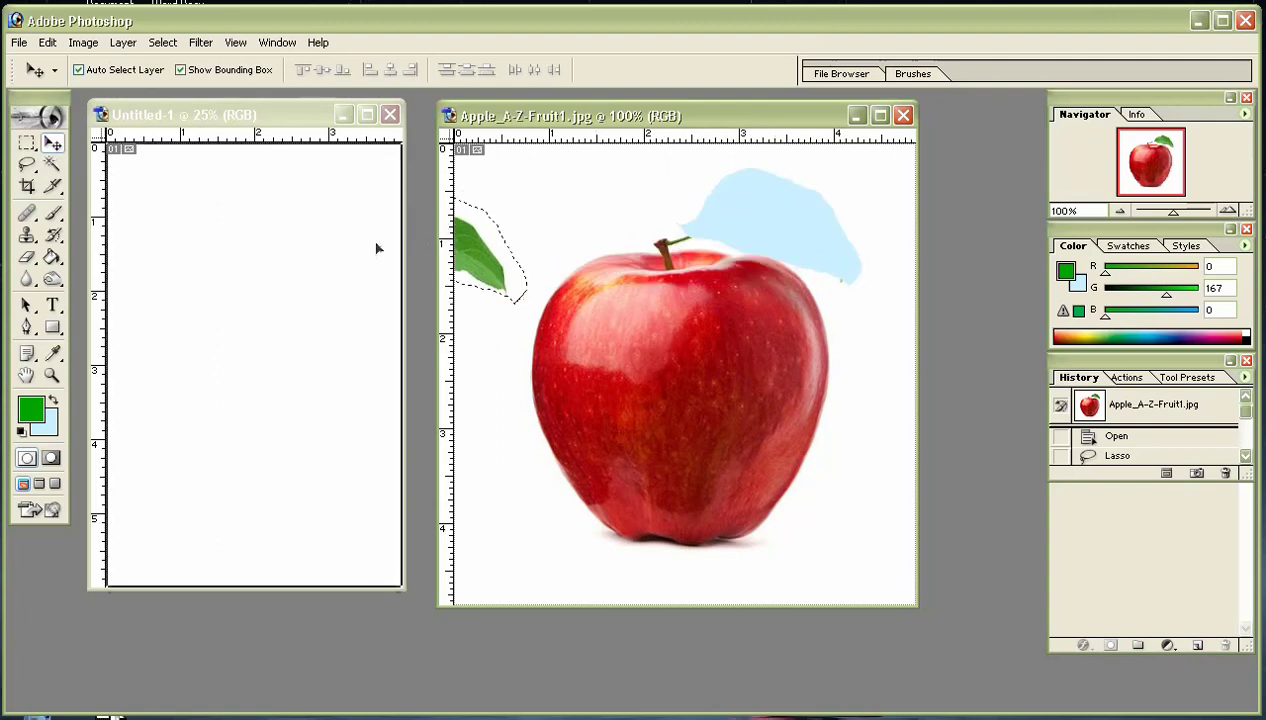
pyautogui.moveTo(225, 266); pyautogui.dragTo(374, 381)
pyautogui.moveTo(323, 337); pyautogui.dragTo(279, 314)
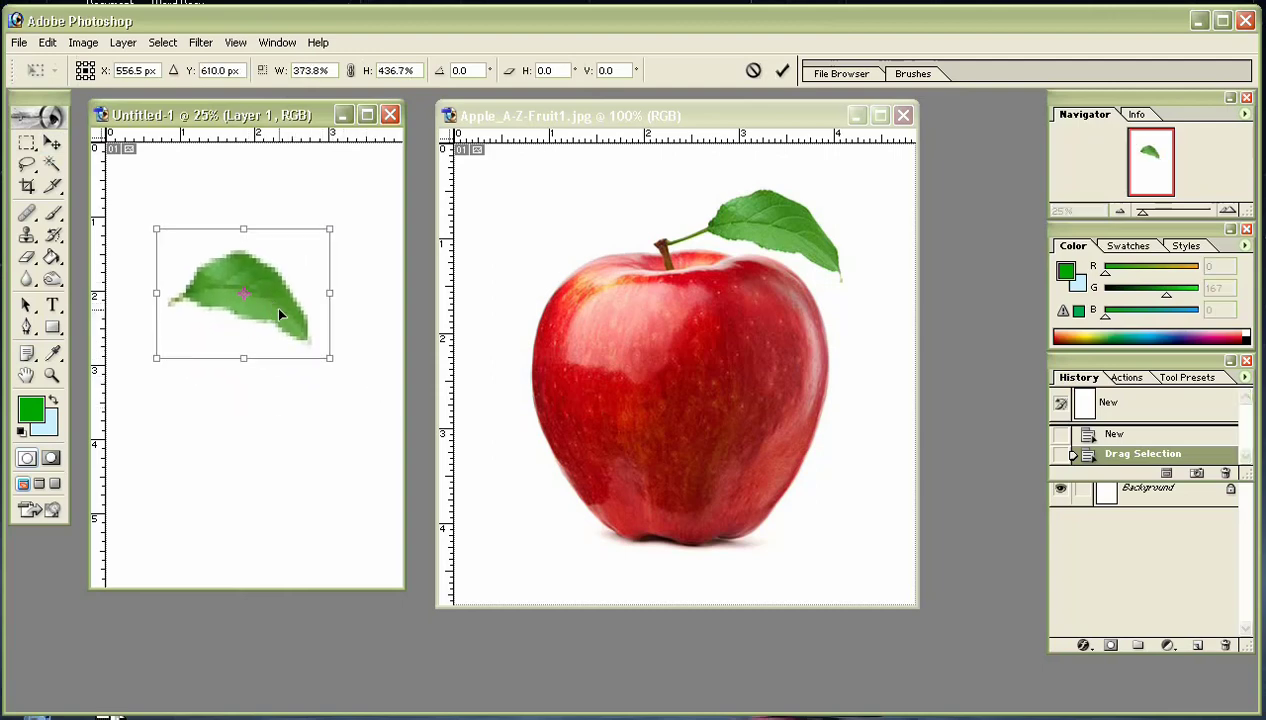
pyautogui.press('Return')
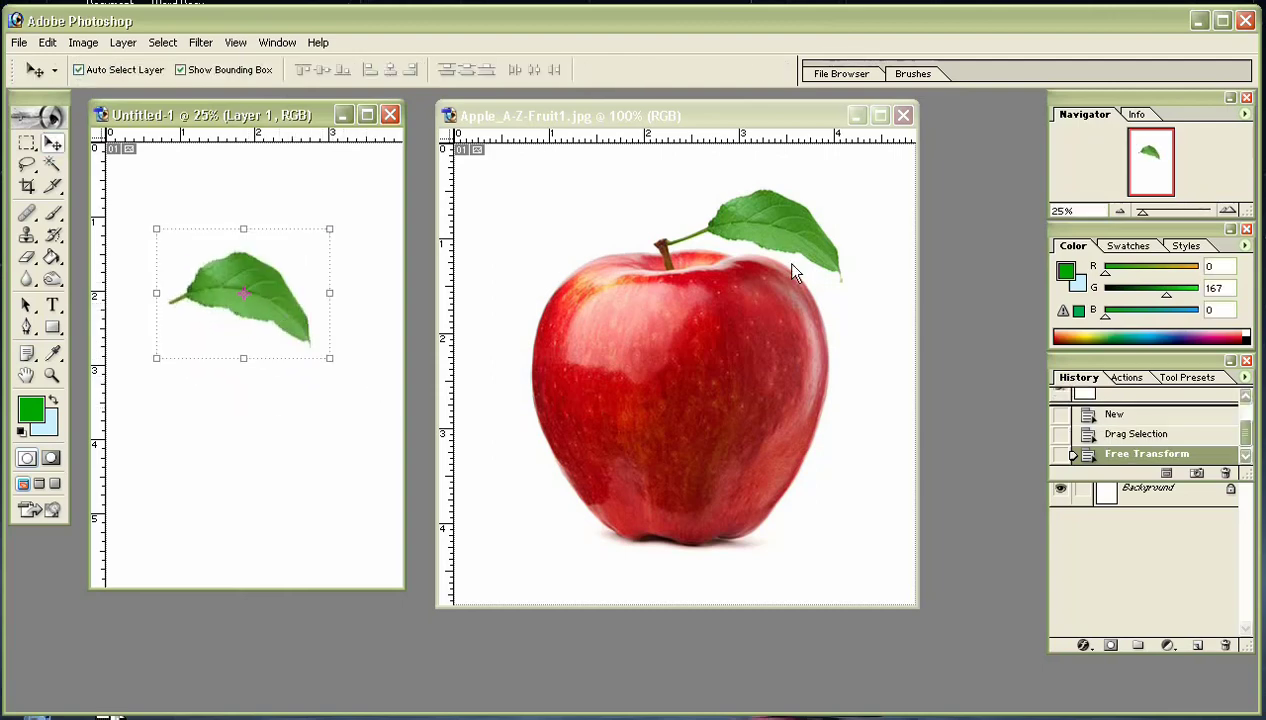
# Copy and paste the selected leaf within the apple image and move the copy to the image's upper-left corner.
pyautogui.click(771, 228)
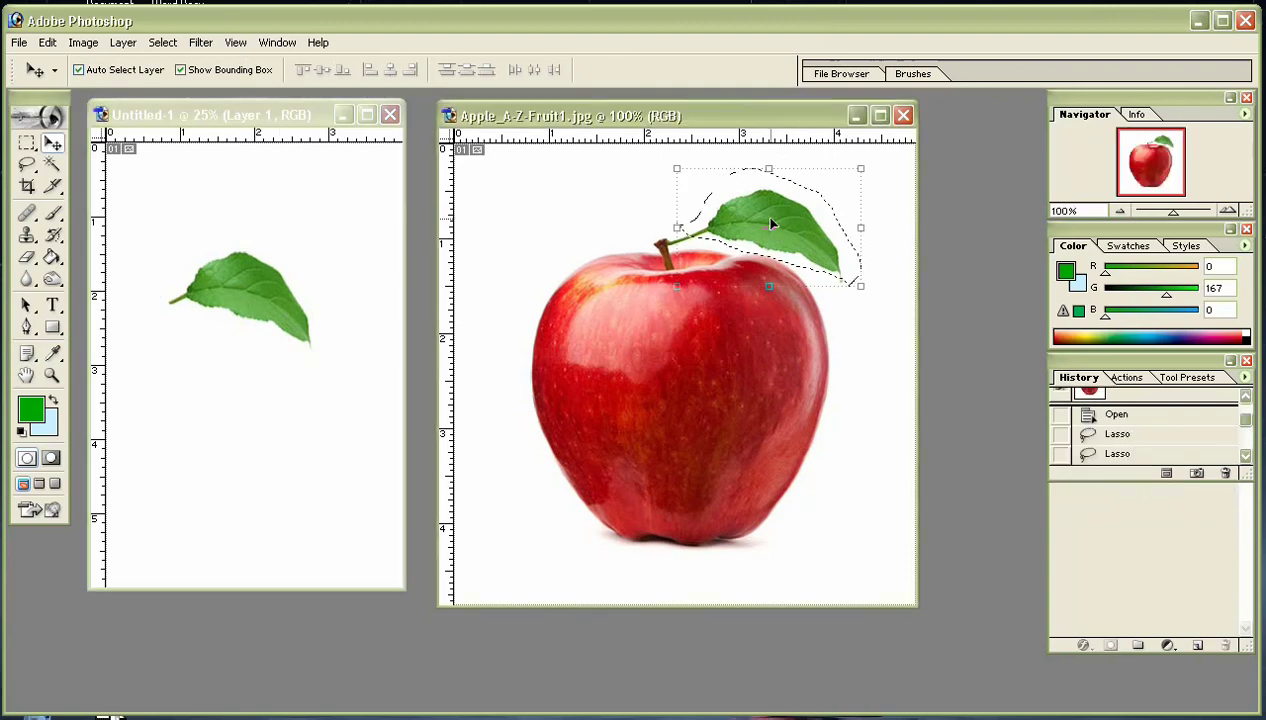
pyautogui.click(47, 42)
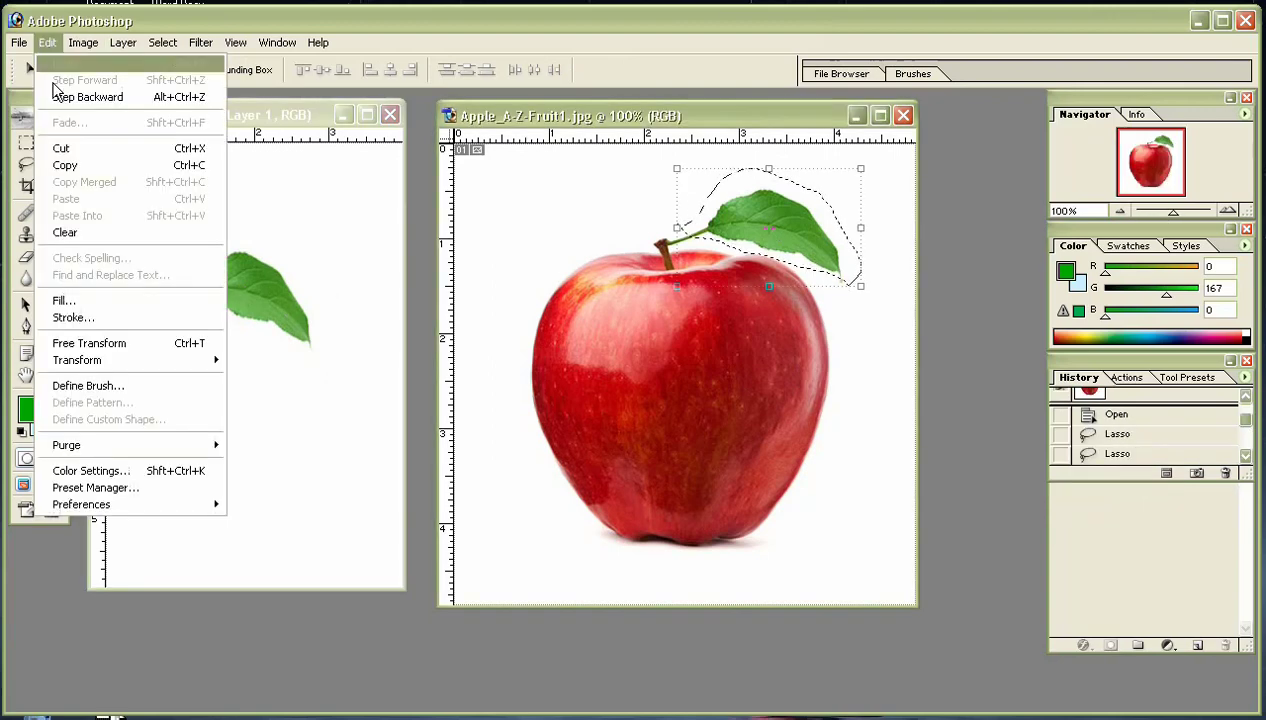
pyautogui.click(85, 160)
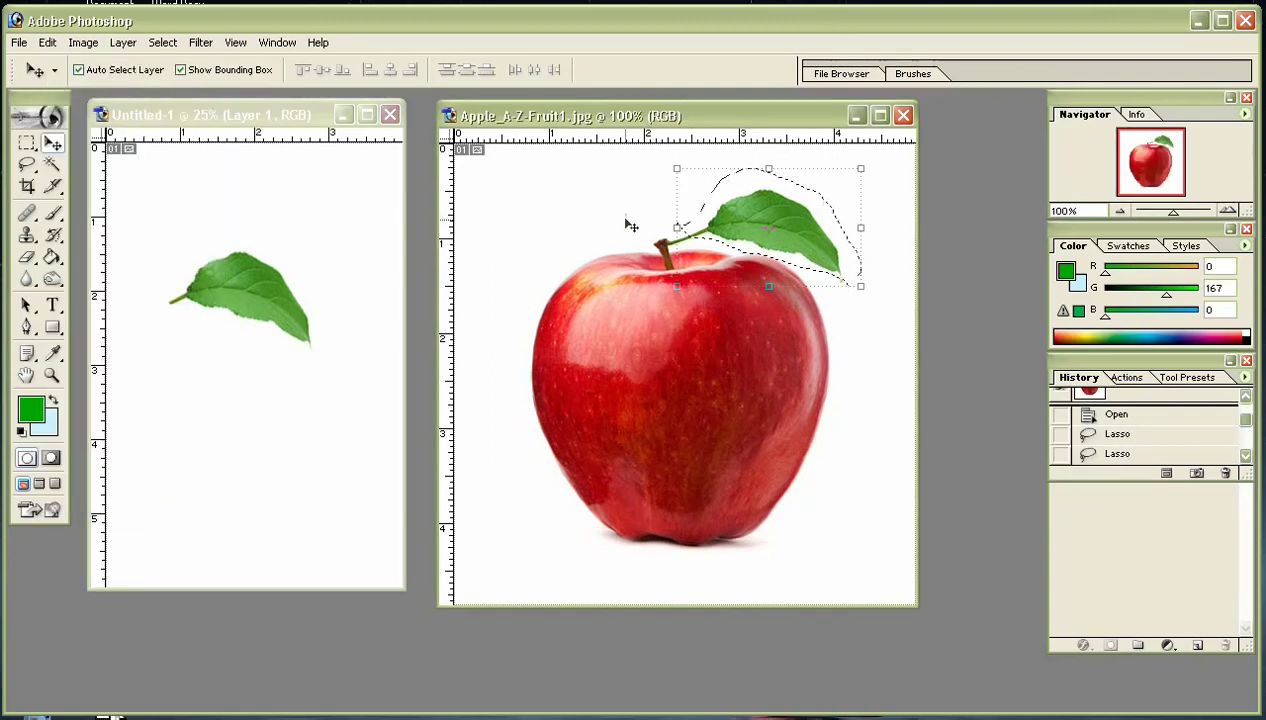
pyautogui.click(47, 42)
pyautogui.click(65, 199)
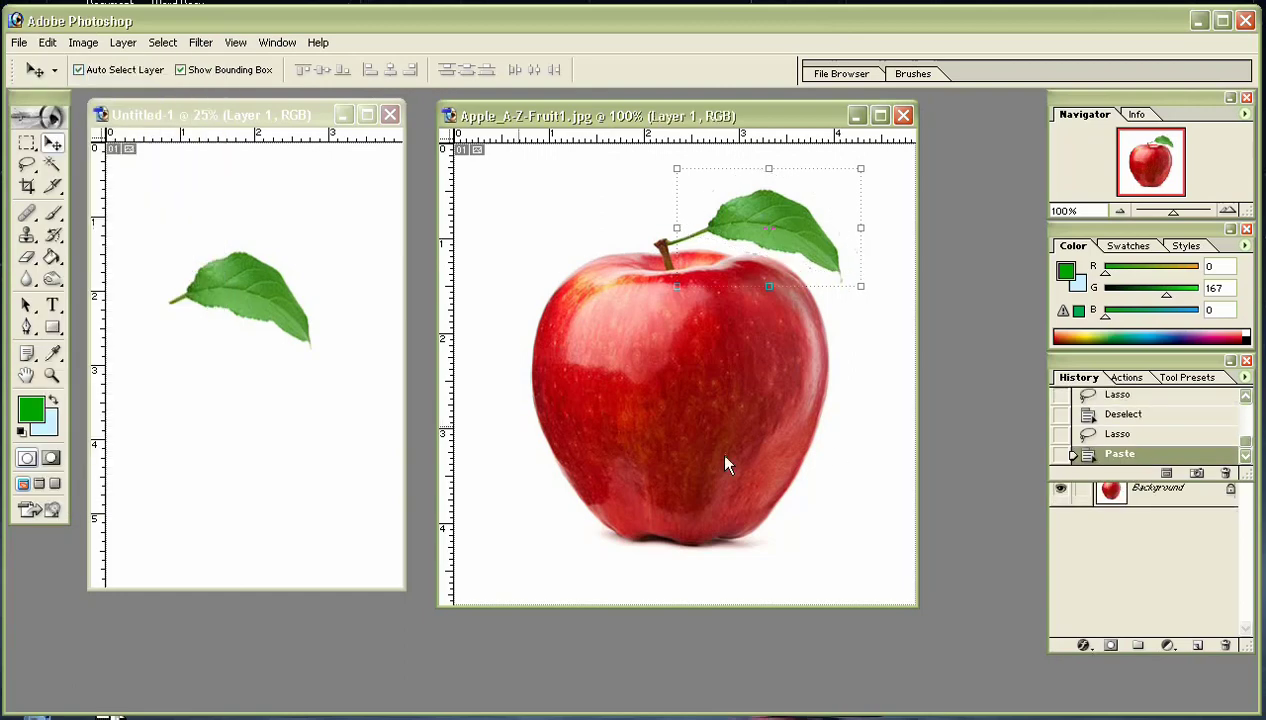
pyautogui.moveTo(784, 211); pyautogui.dragTo(578, 193)
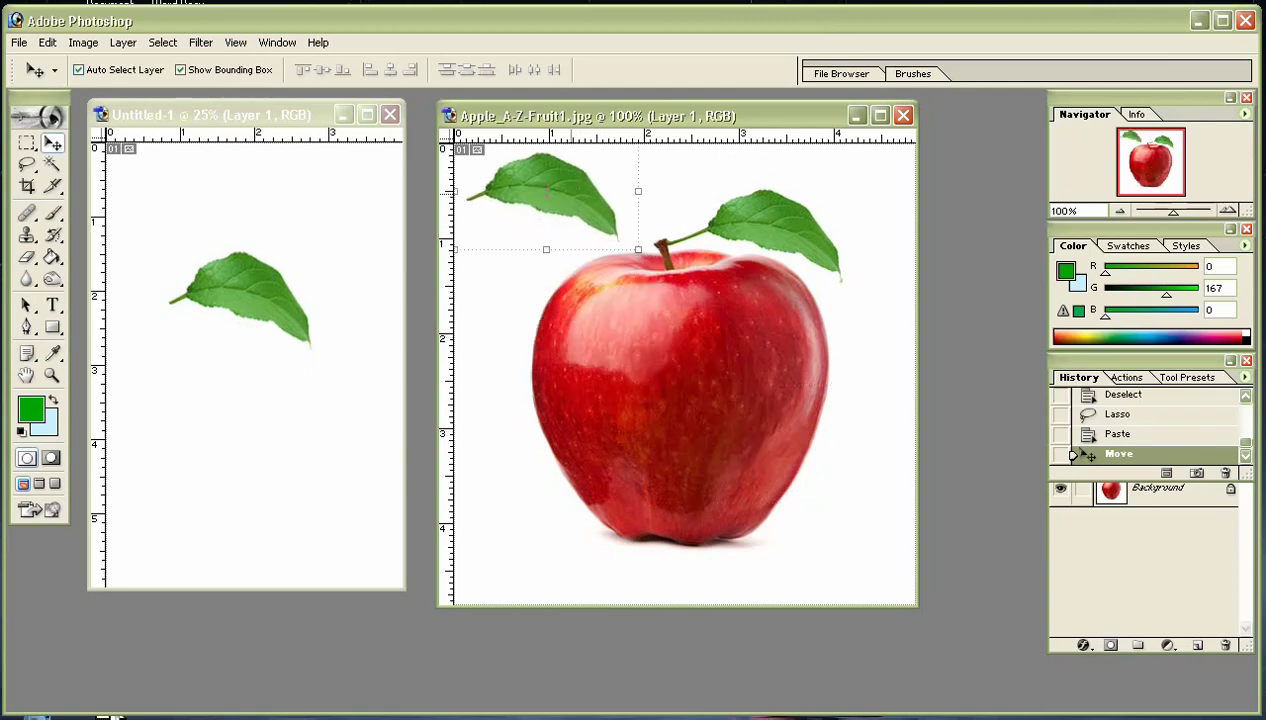
pyautogui.hotkey('ctrl', 'e')
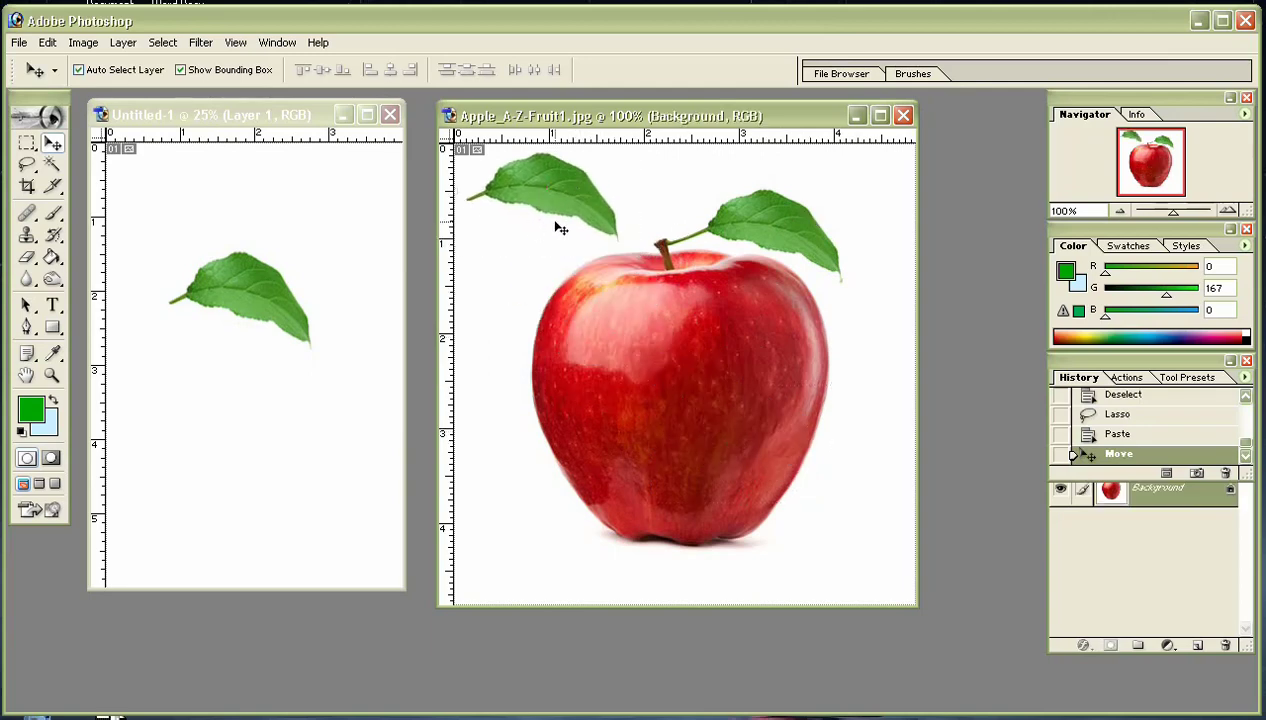
# Undo the move and the paste of the duplicated leaf in the apple image.
pyautogui.hotkey('ctrl', 'alt', 'z')
pyautogui.hotkey('ctrl', 'alt', 'z')
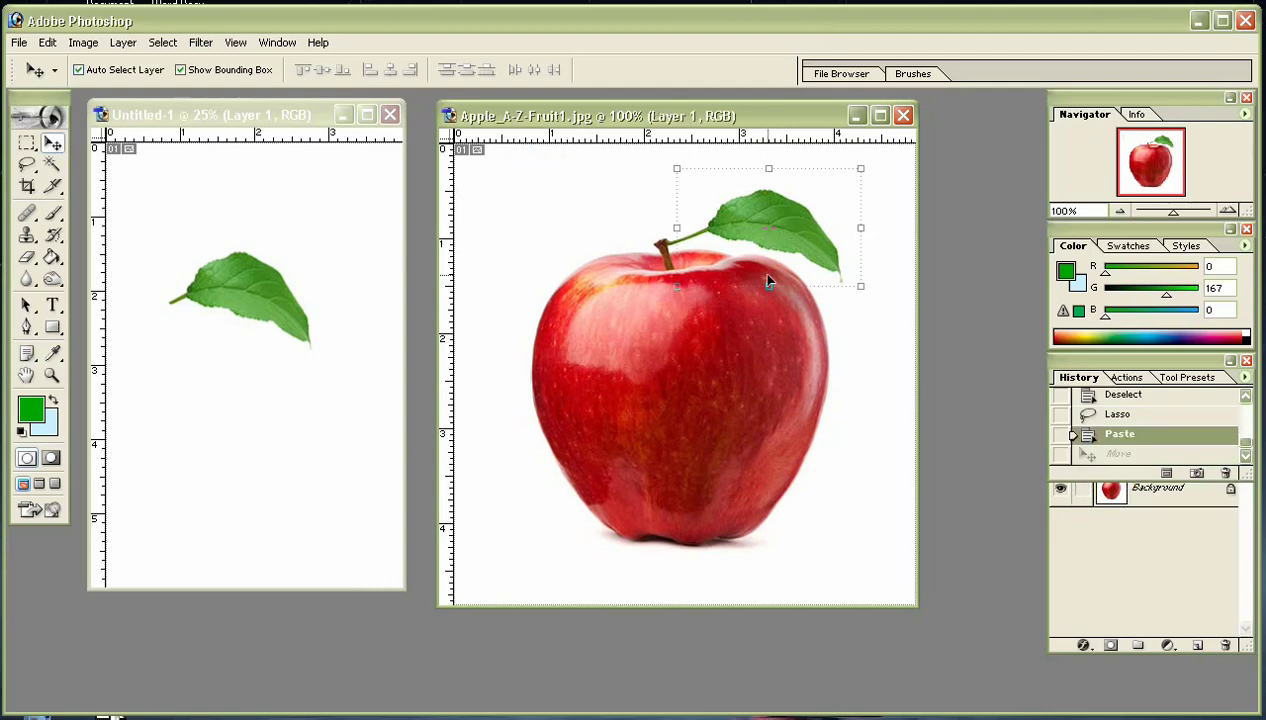
pyautogui.hotkey('ctrl', 'alt', 'z')
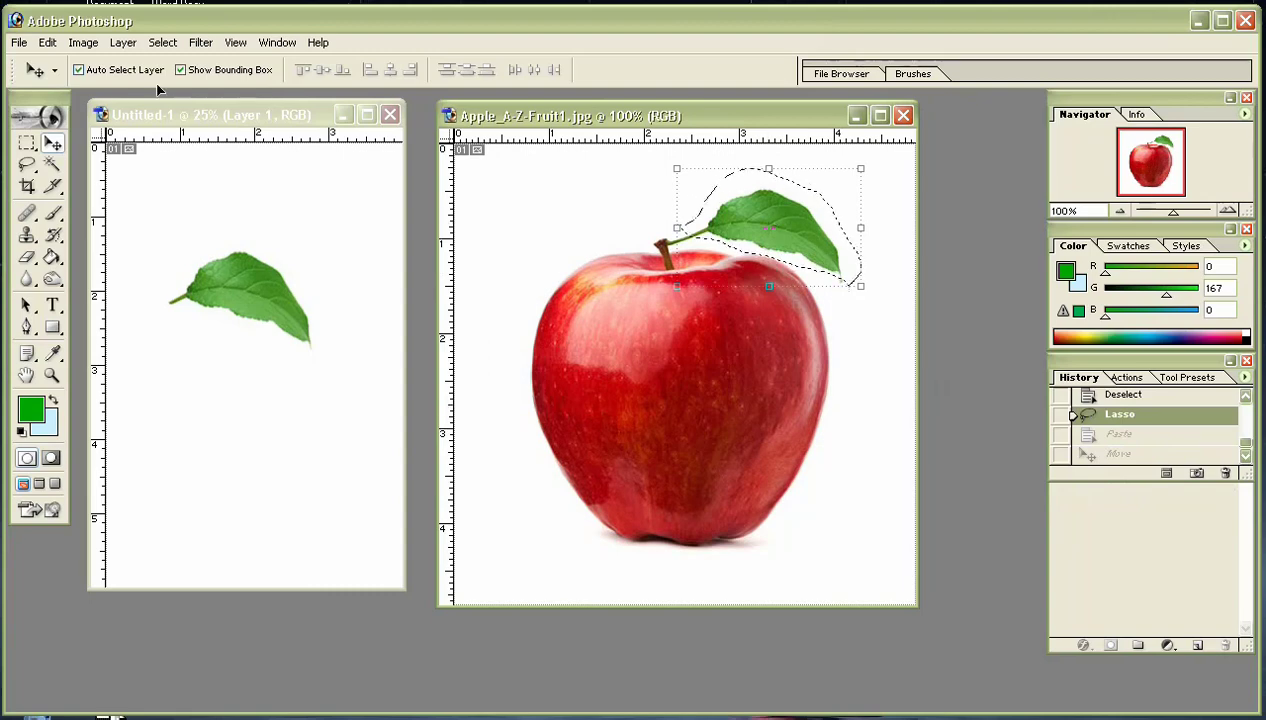
# Try a midtone Color Balance of +87, +100 and +59 on the selected leaf and discard the adjustment.
pyautogui.click(83, 42)
pyautogui.moveTo(113, 92)
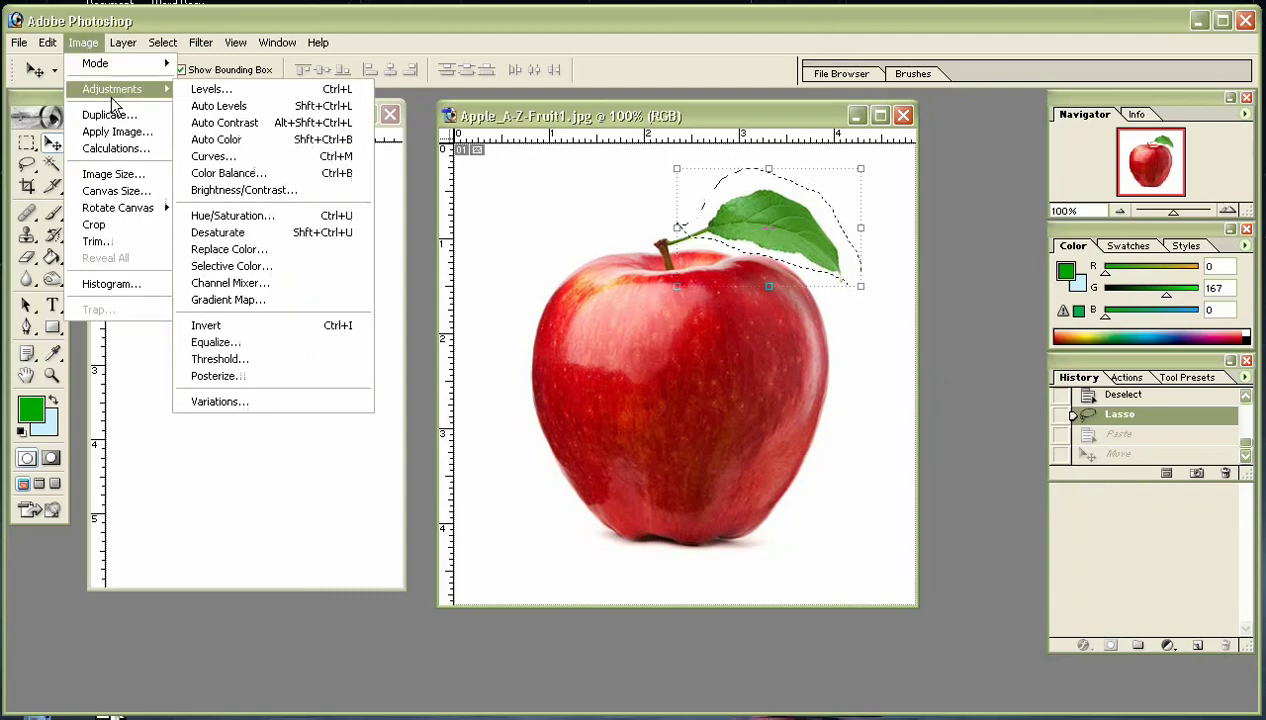
pyautogui.click(259, 174)
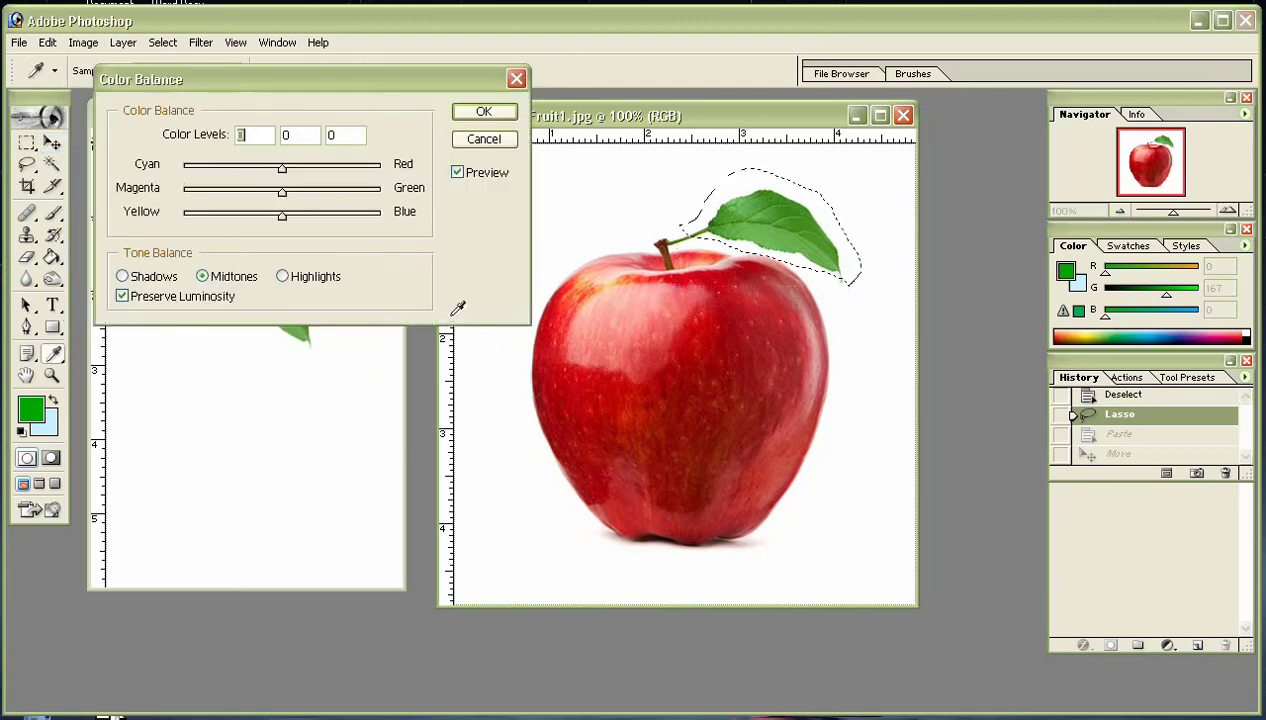
pyautogui.moveTo(283, 169); pyautogui.dragTo(368, 166)
pyautogui.moveTo(283, 195); pyautogui.dragTo(405, 200)
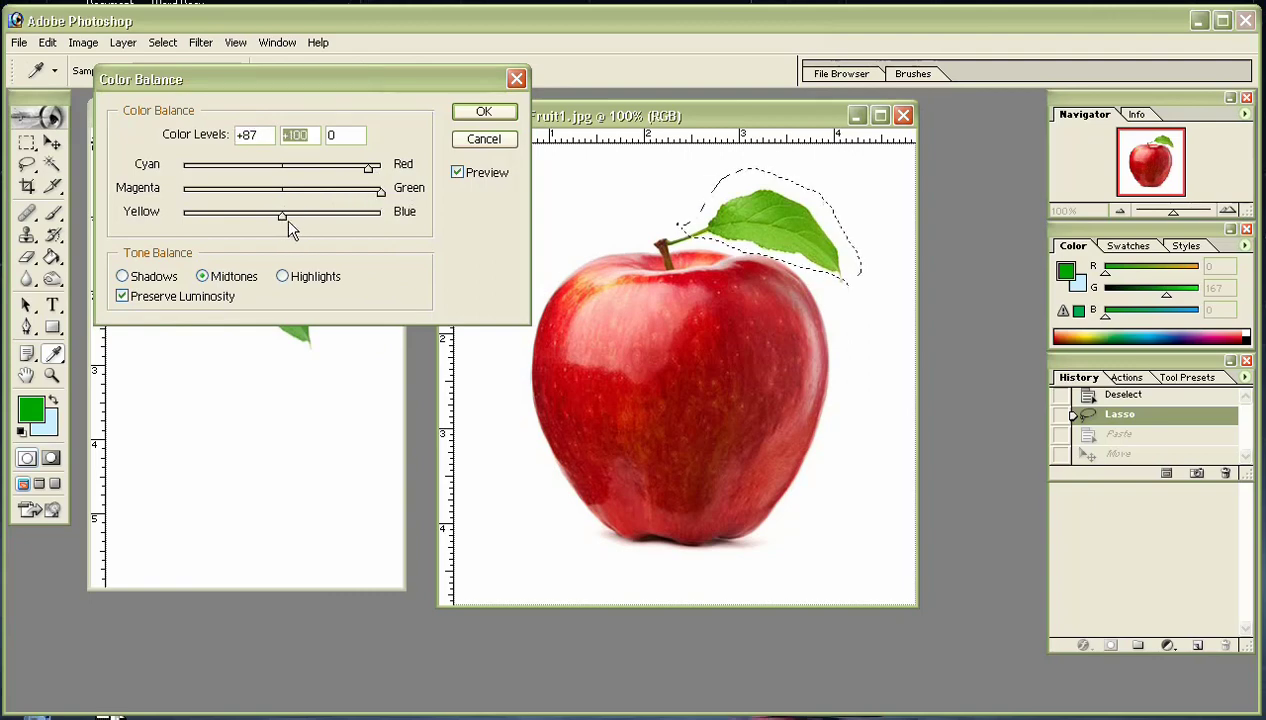
pyautogui.moveTo(280, 214); pyautogui.dragTo(380, 211)
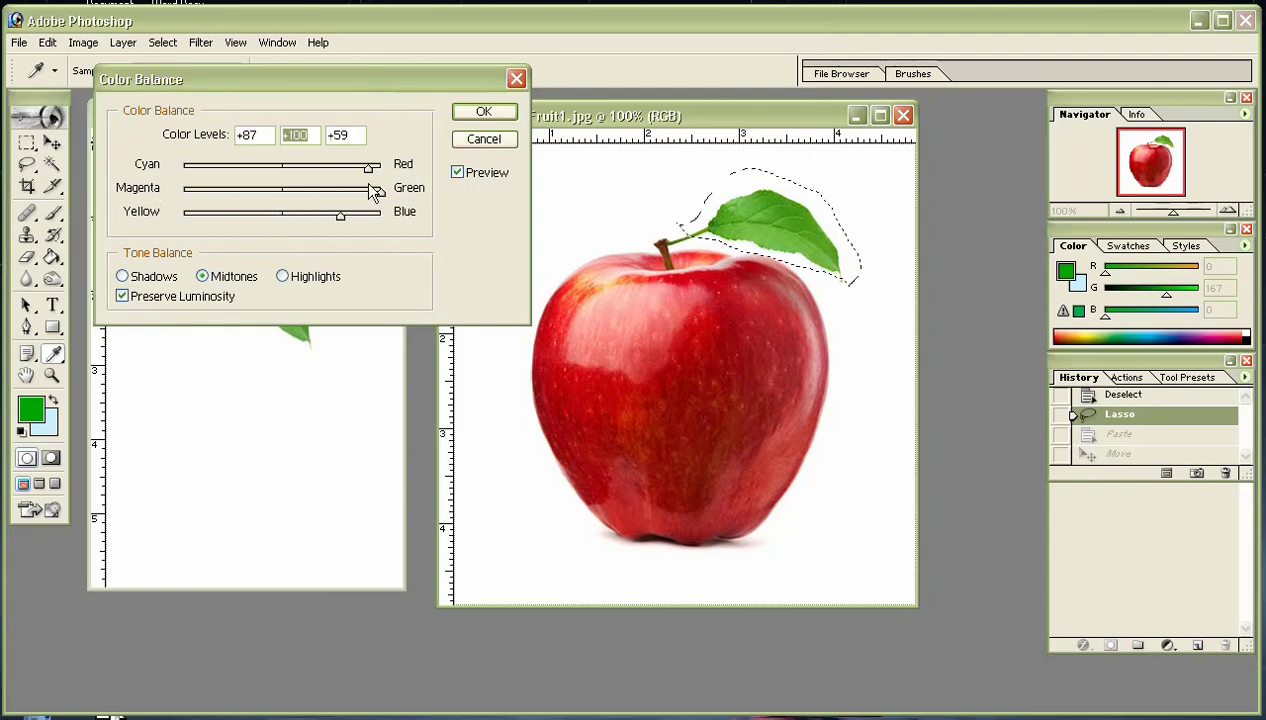
pyautogui.click(483, 140)
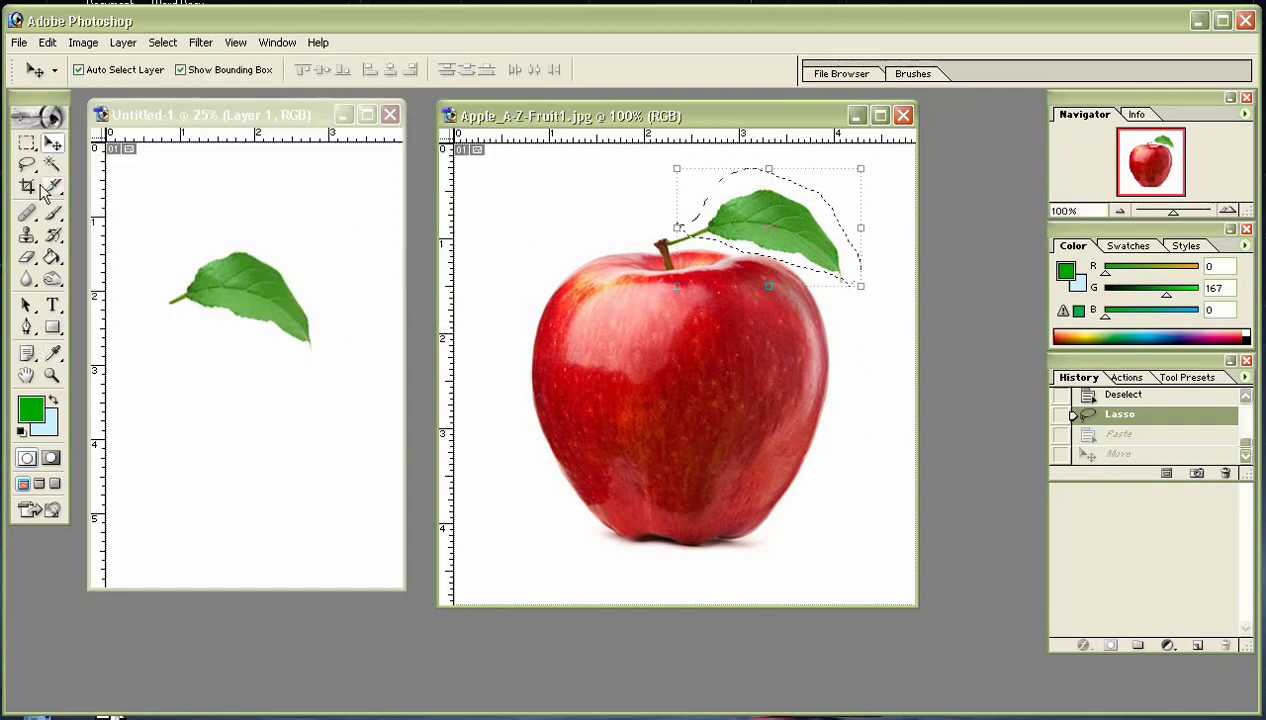
# Close the untitled leaf document and the apple image without saving changes to either.
pyautogui.click(390, 116)
pyautogui.click(644, 301)
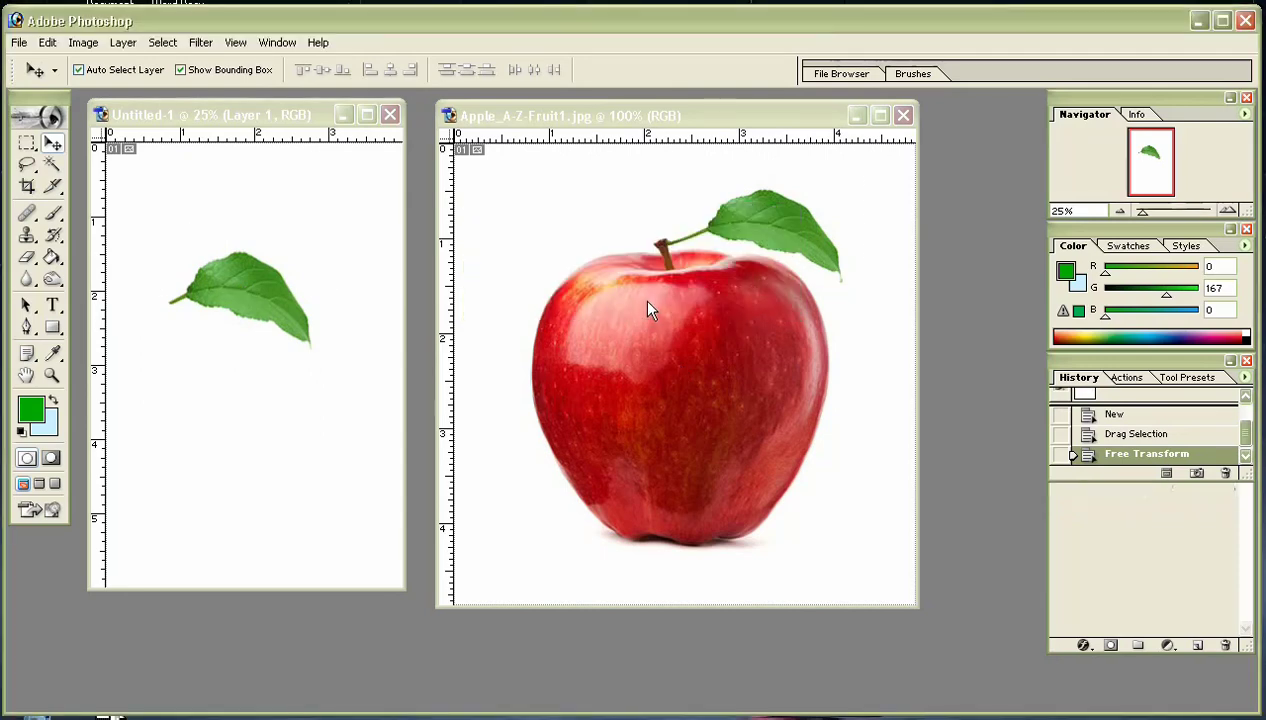
pyautogui.click(903, 117)
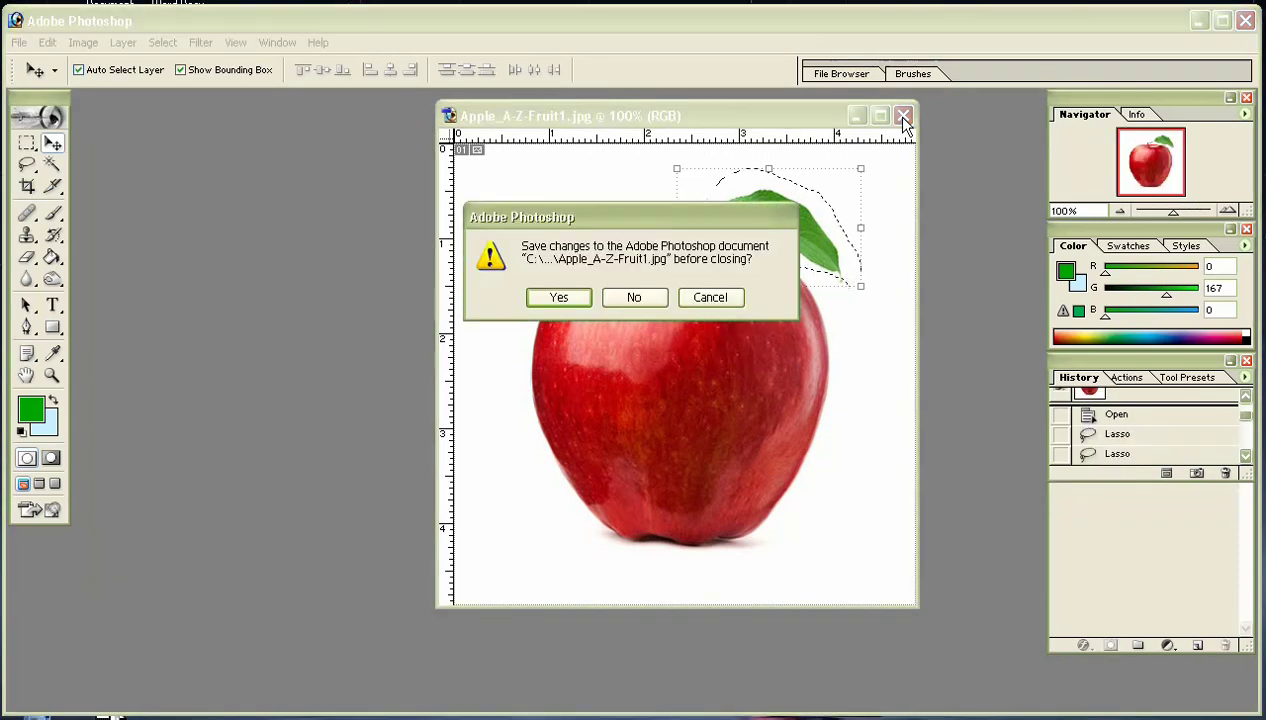
pyautogui.click(633, 300)
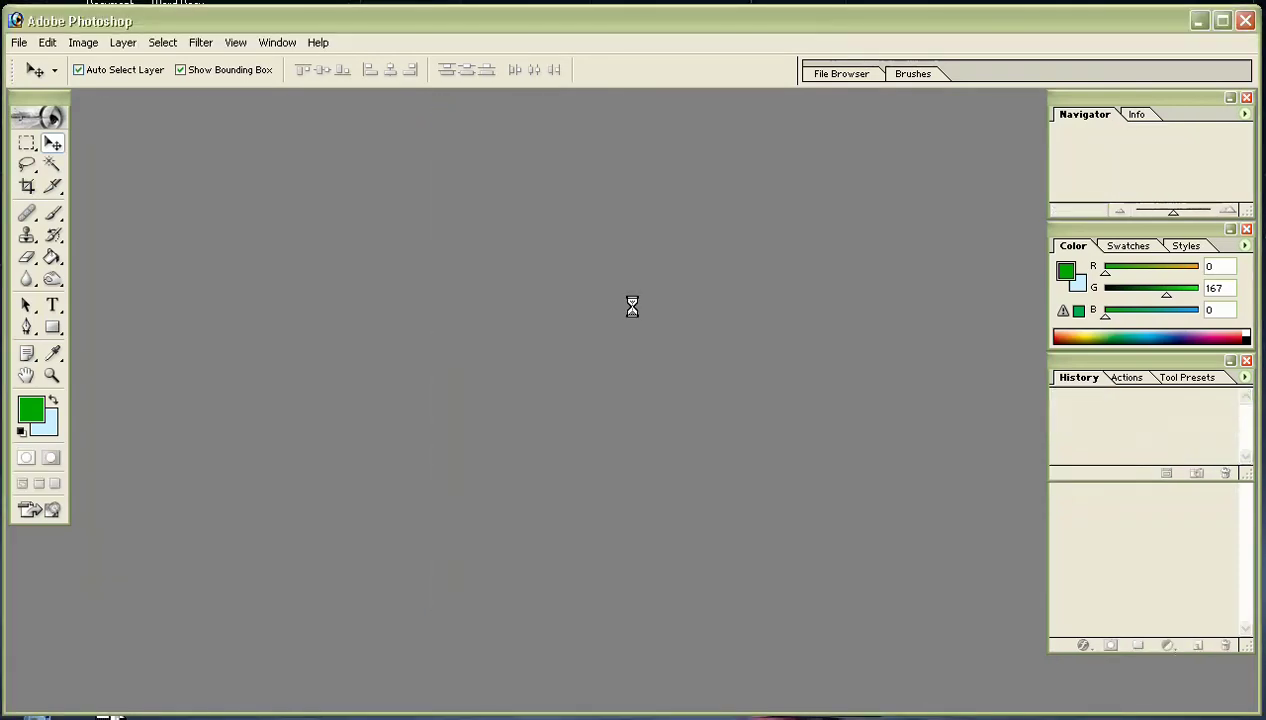
# Open the Pinwheels-Lead2_1200 image, browsing the files as thumbnails, and maximize its document window.
pyautogui.click(19, 42)
pyautogui.click(40, 88)
pyautogui.click(803, 101)
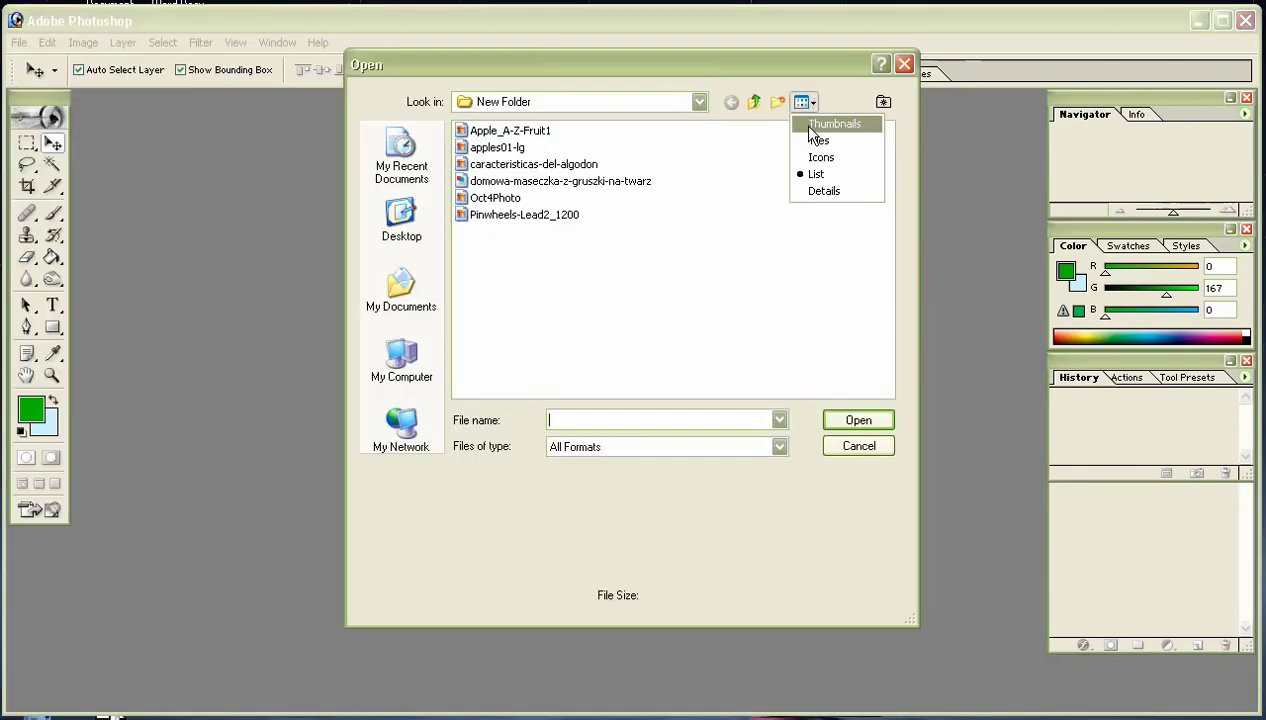
pyautogui.click(836, 124)
pyautogui.click(763, 305)
pyautogui.click(848, 422)
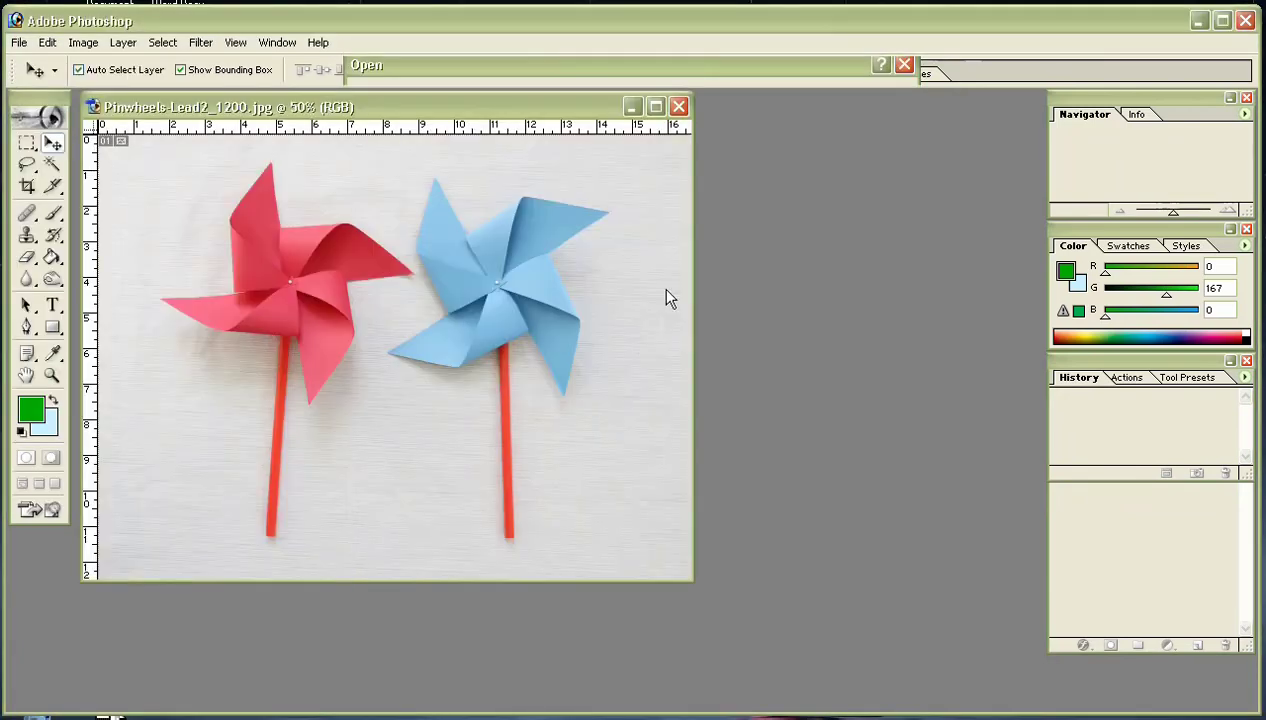
pyautogui.click(654, 107)
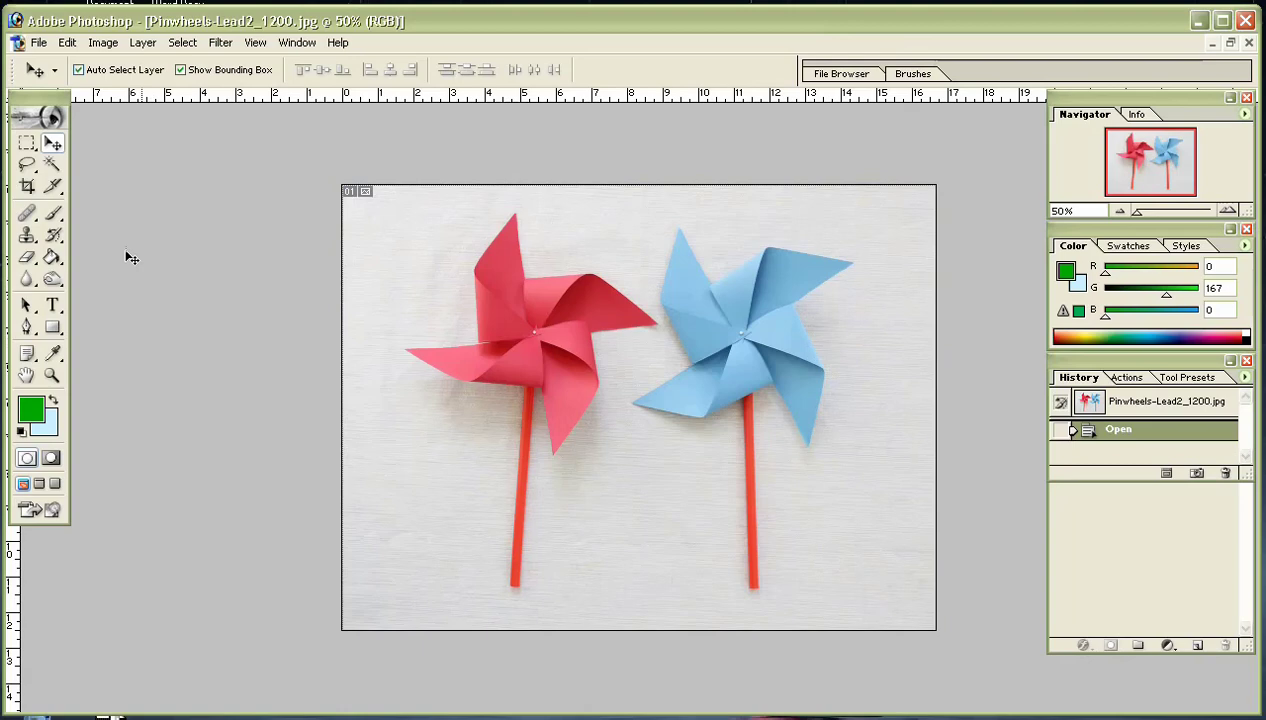
# Select the blue pinwheel together with its stick by outlining it with the Polygonal Lasso tool.
pyautogui.click(28, 168)
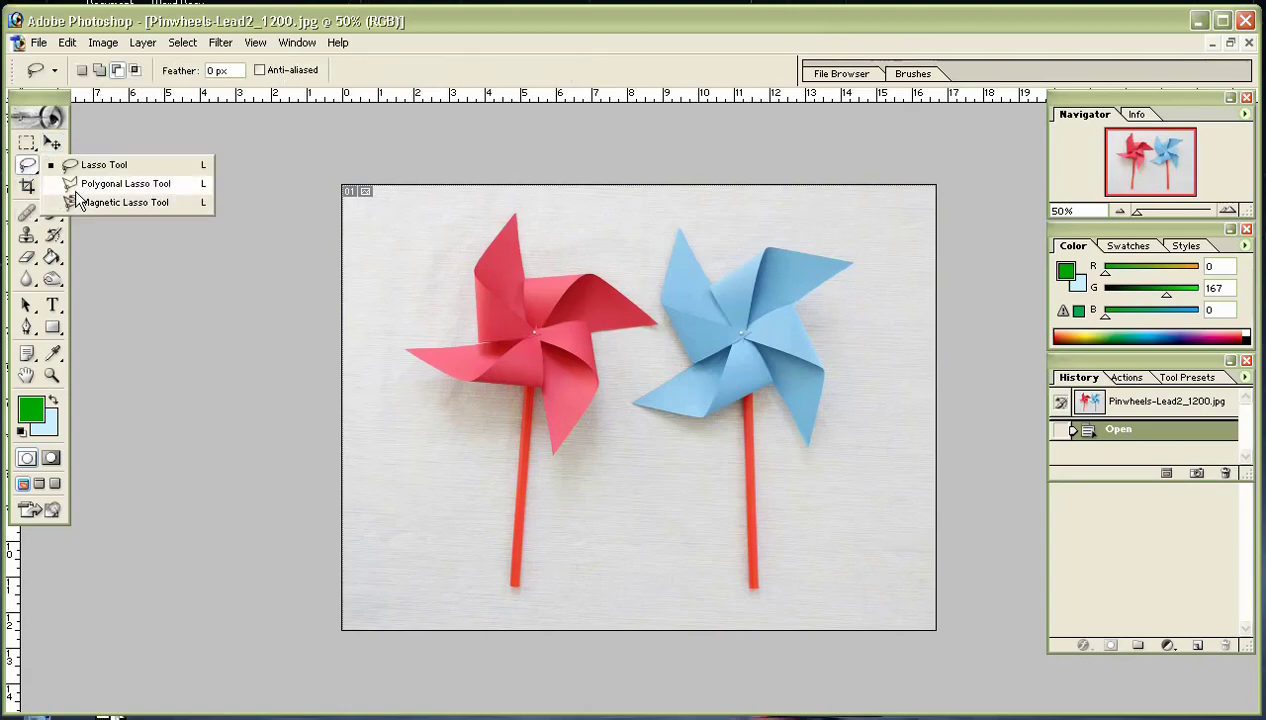
pyautogui.click(93, 186)
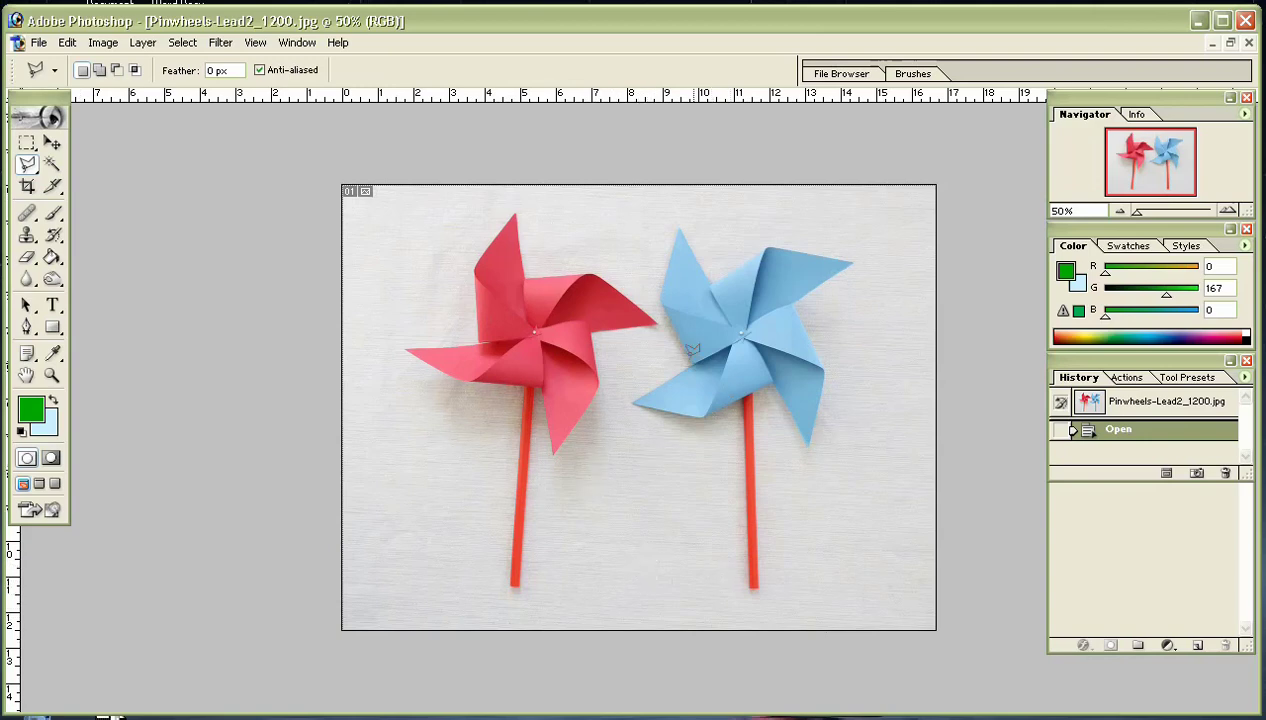
pyautogui.click(749, 587)
pyautogui.click(744, 397)
pyautogui.click(630, 402)
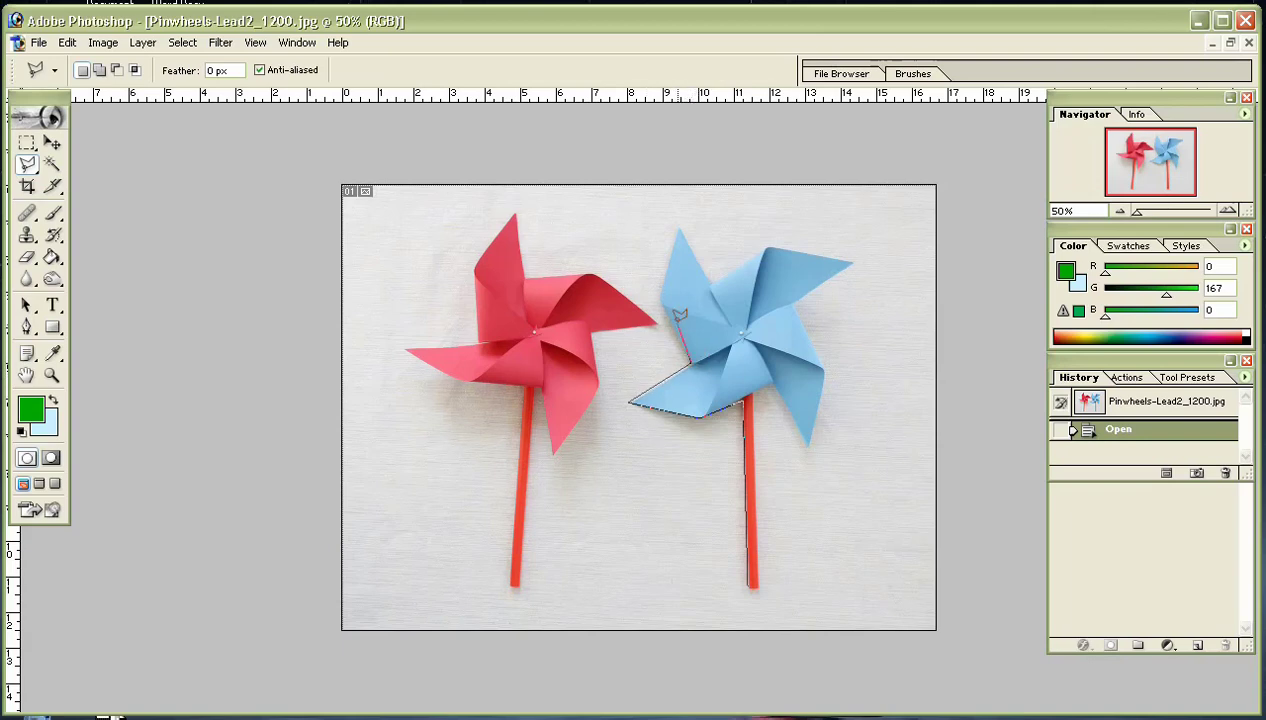
pyautogui.click(659, 294)
pyautogui.click(678, 227)
pyautogui.click(711, 285)
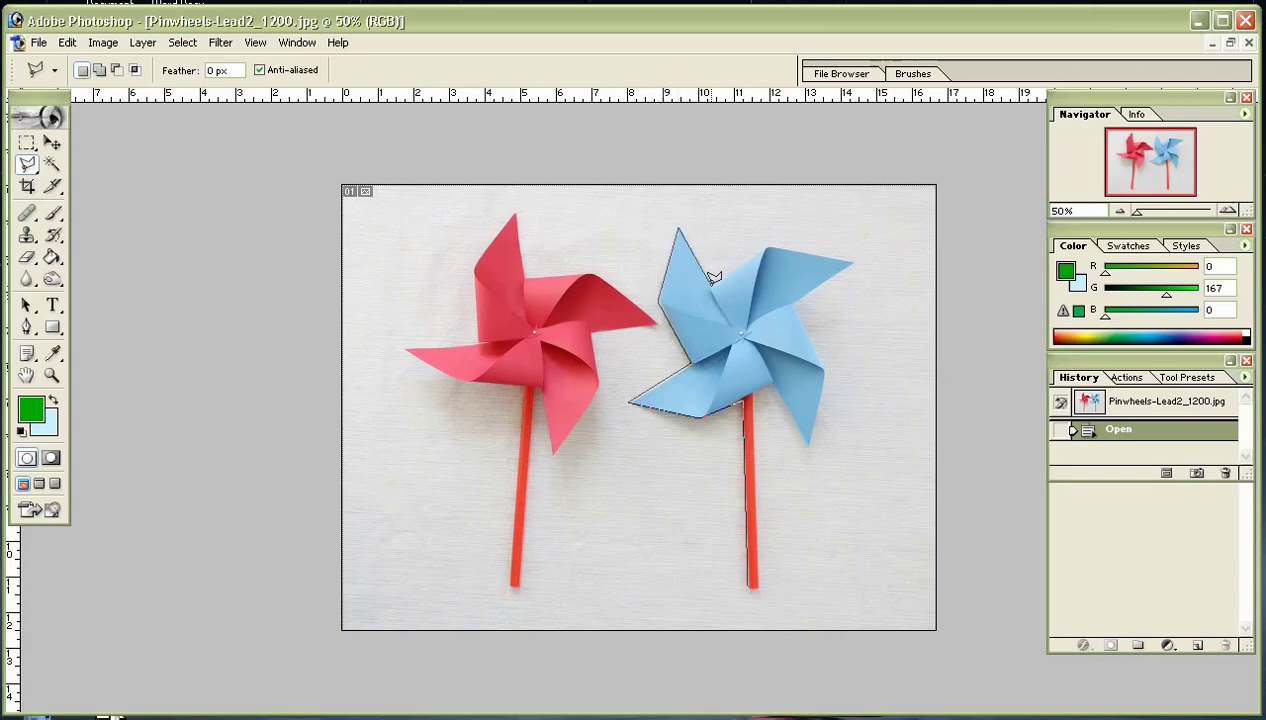
pyautogui.click(766, 246)
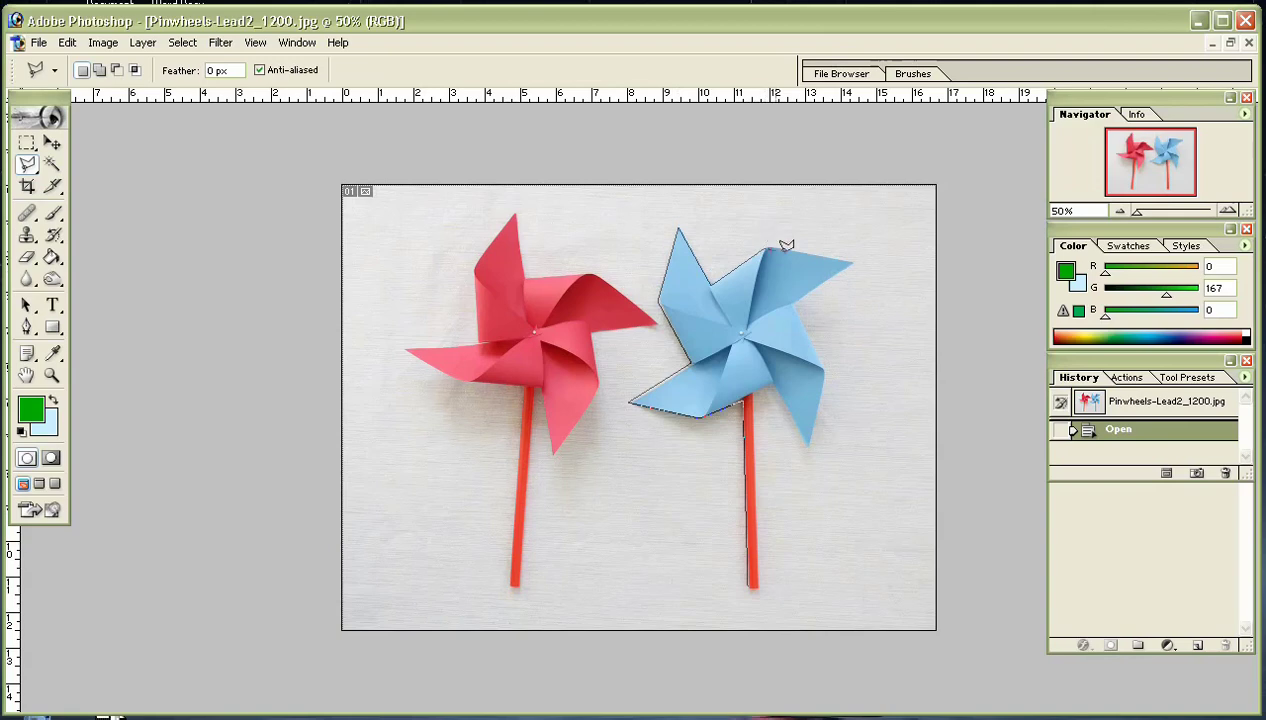
pyautogui.click(851, 262)
pyautogui.click(795, 294)
pyautogui.click(823, 368)
pyautogui.click(807, 446)
pyautogui.click(757, 398)
pyautogui.click(755, 586)
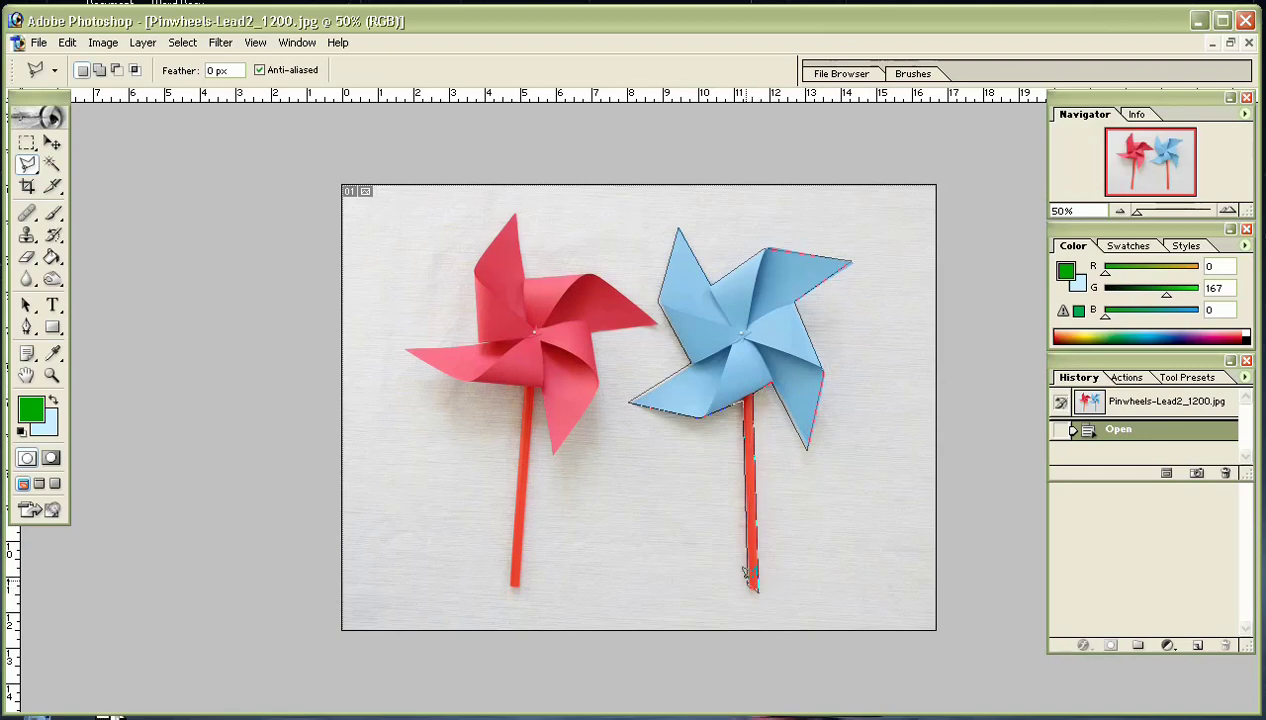
pyautogui.doubleClick(744, 572)
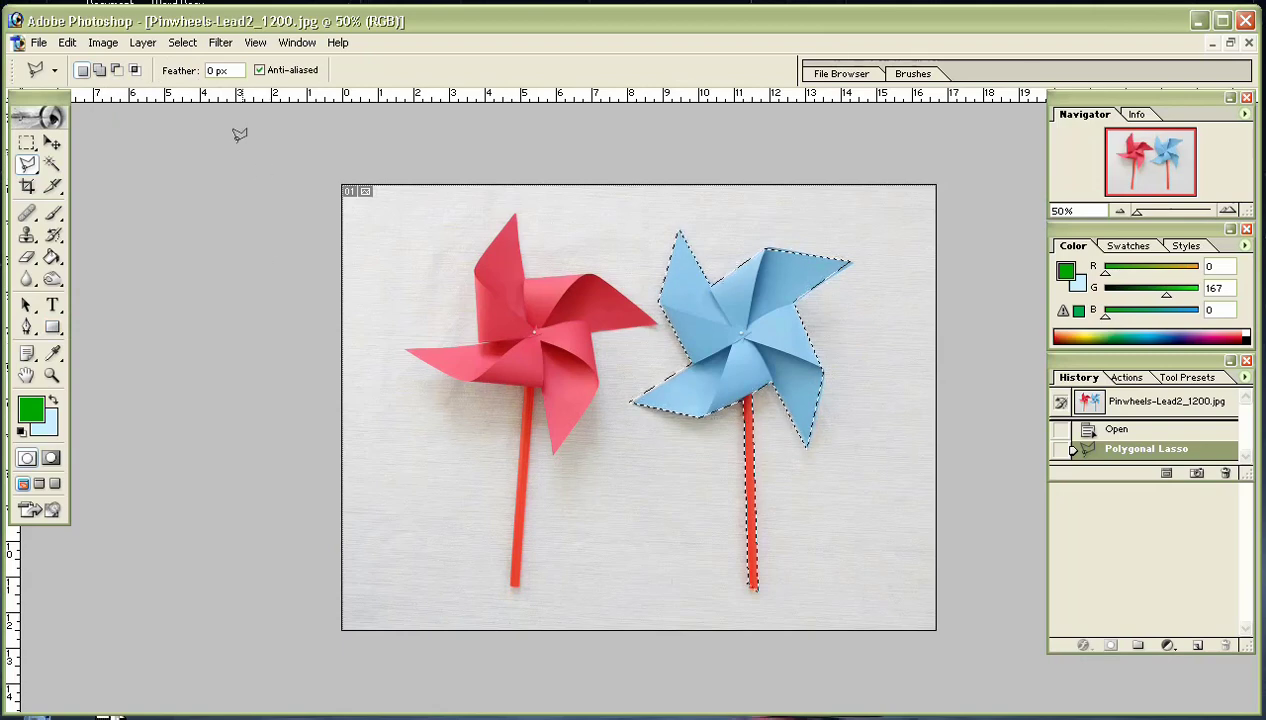
# Subtract the stick from the blue pinwheel's selection by outlining it with the Polygonal Lasso in subtract mode.
pyautogui.click(27, 143)
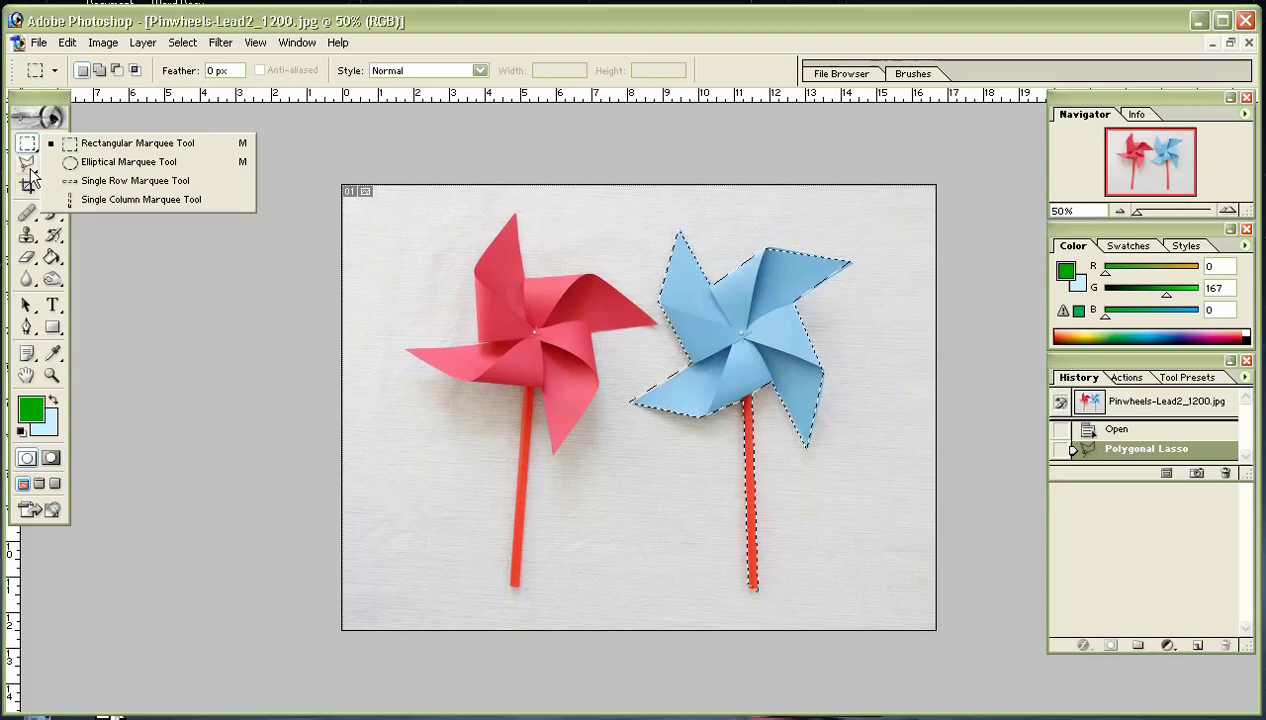
pyautogui.click(30, 168)
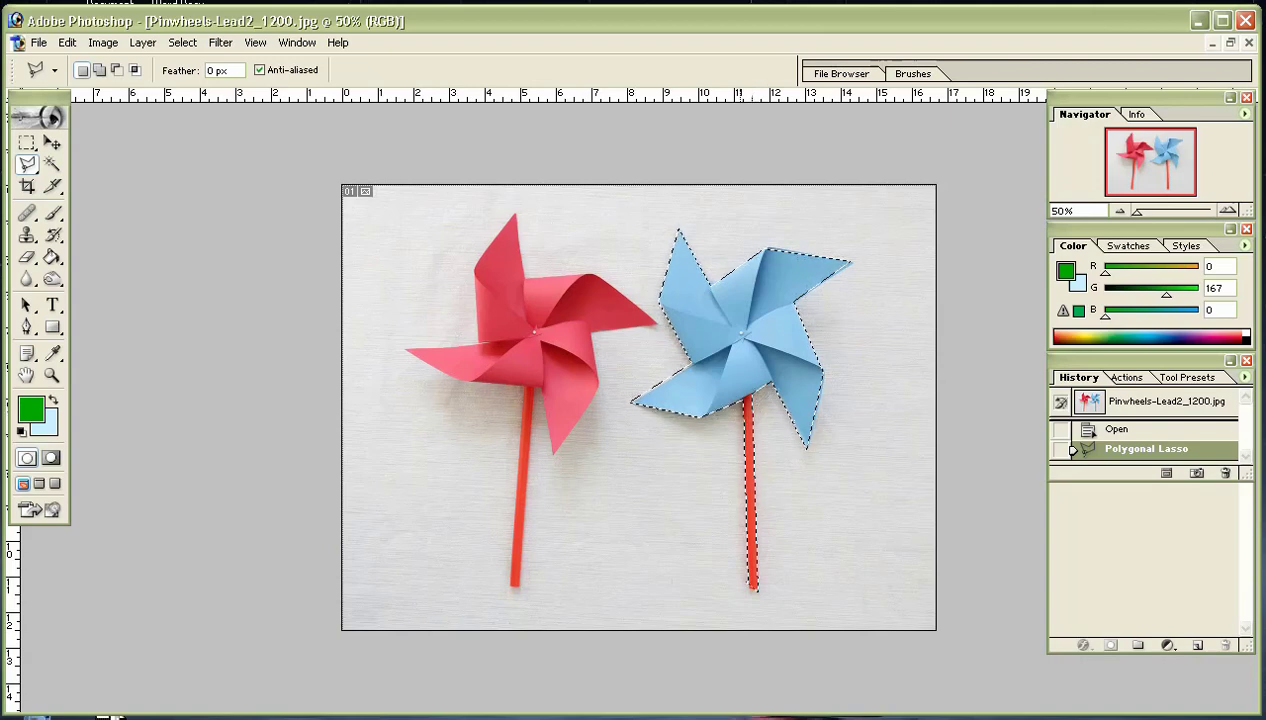
pyautogui.click(115, 72)
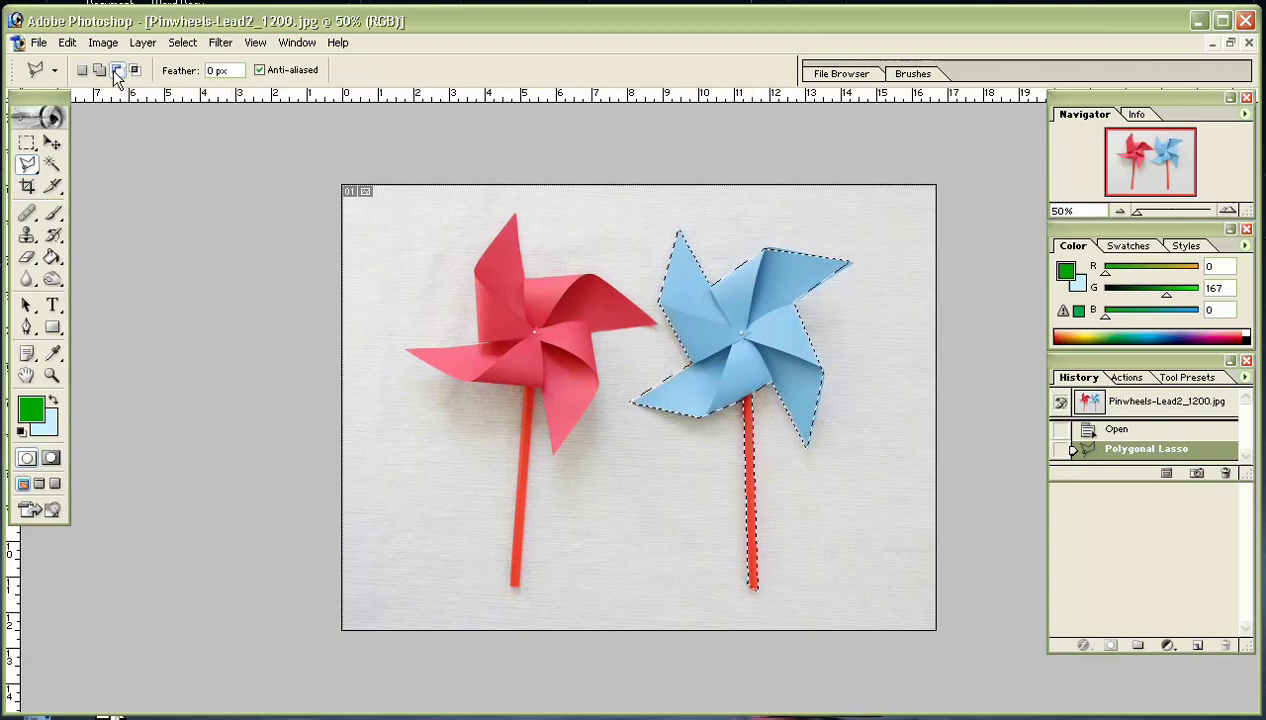
pyautogui.click(775, 583)
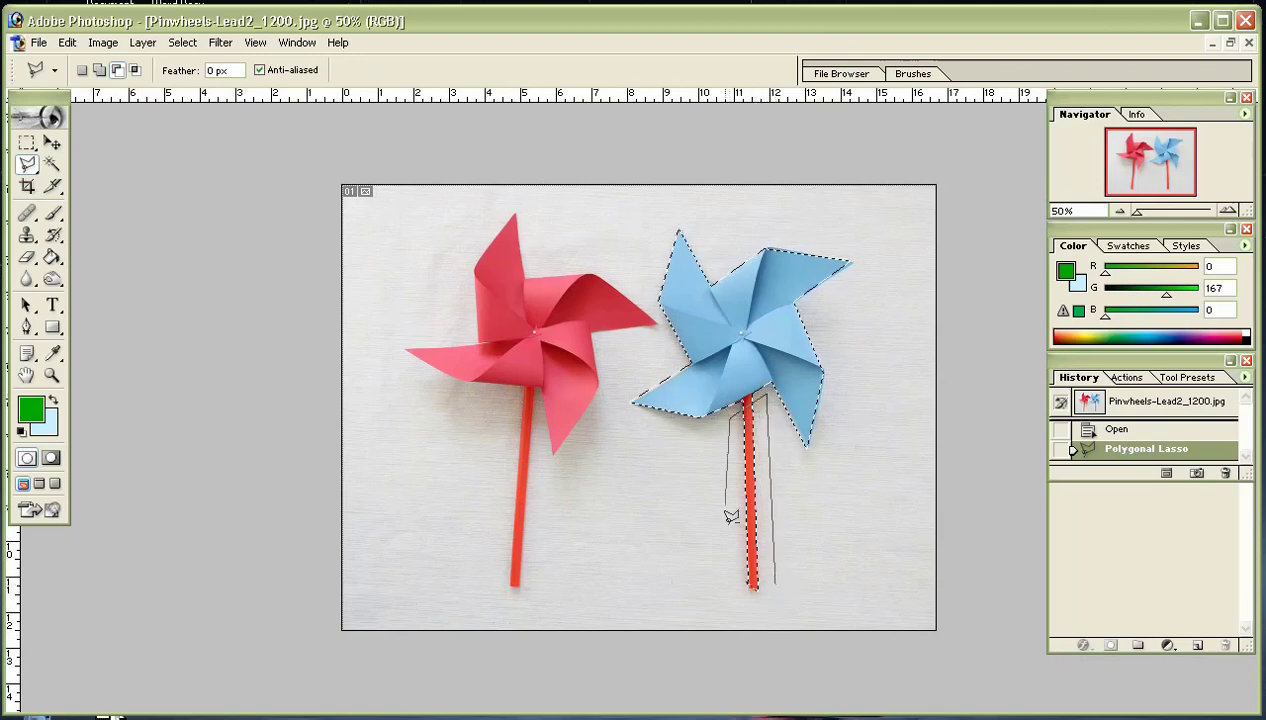
pyautogui.click(728, 589)
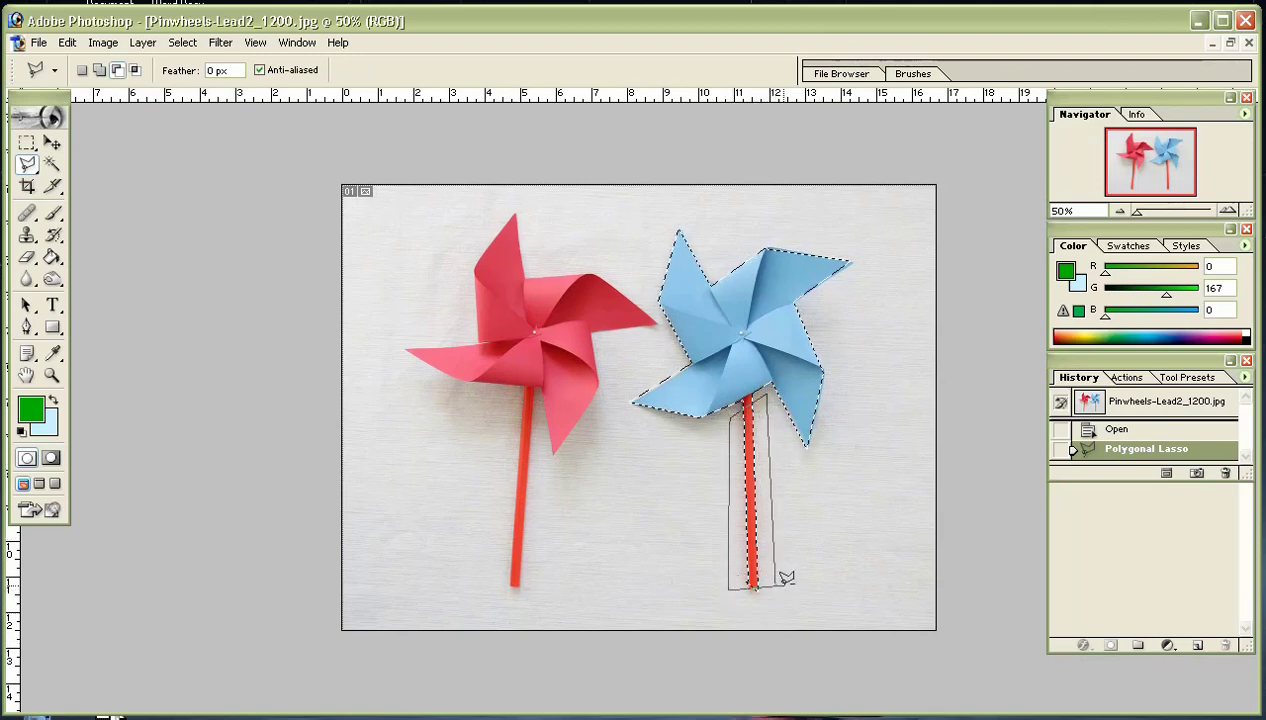
pyautogui.click(767, 609)
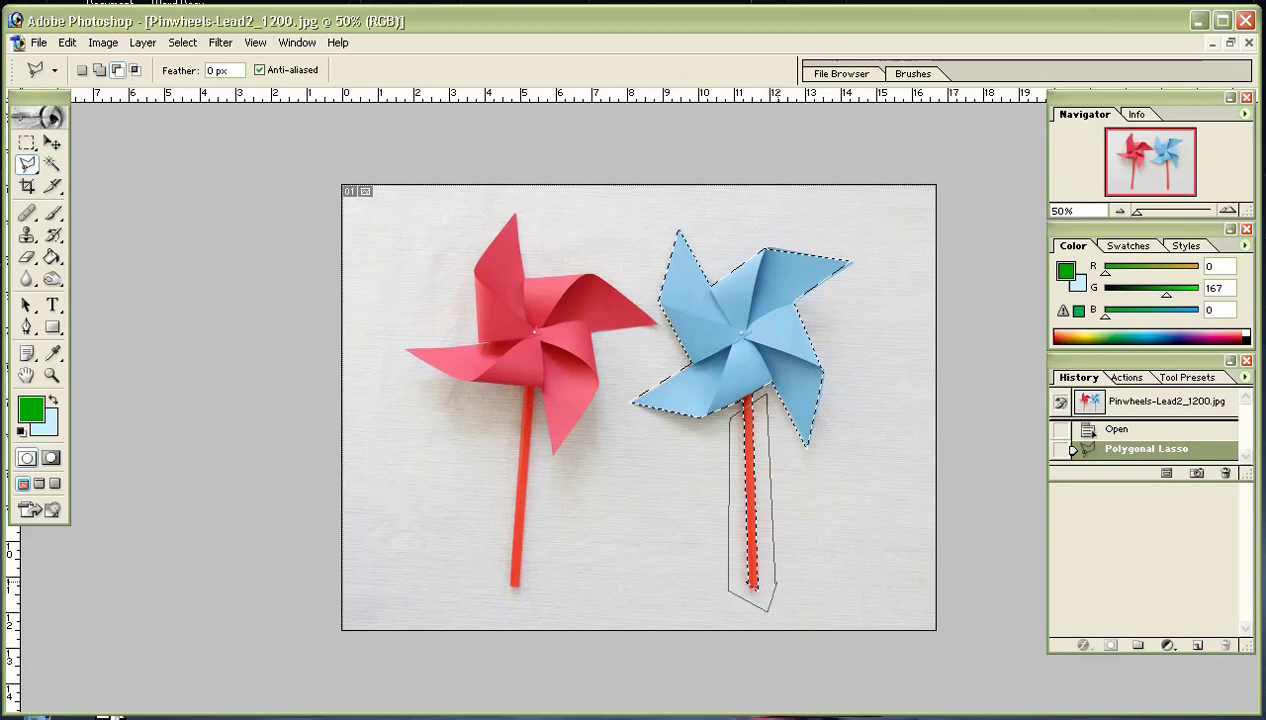
pyautogui.doubleClick(778, 567)
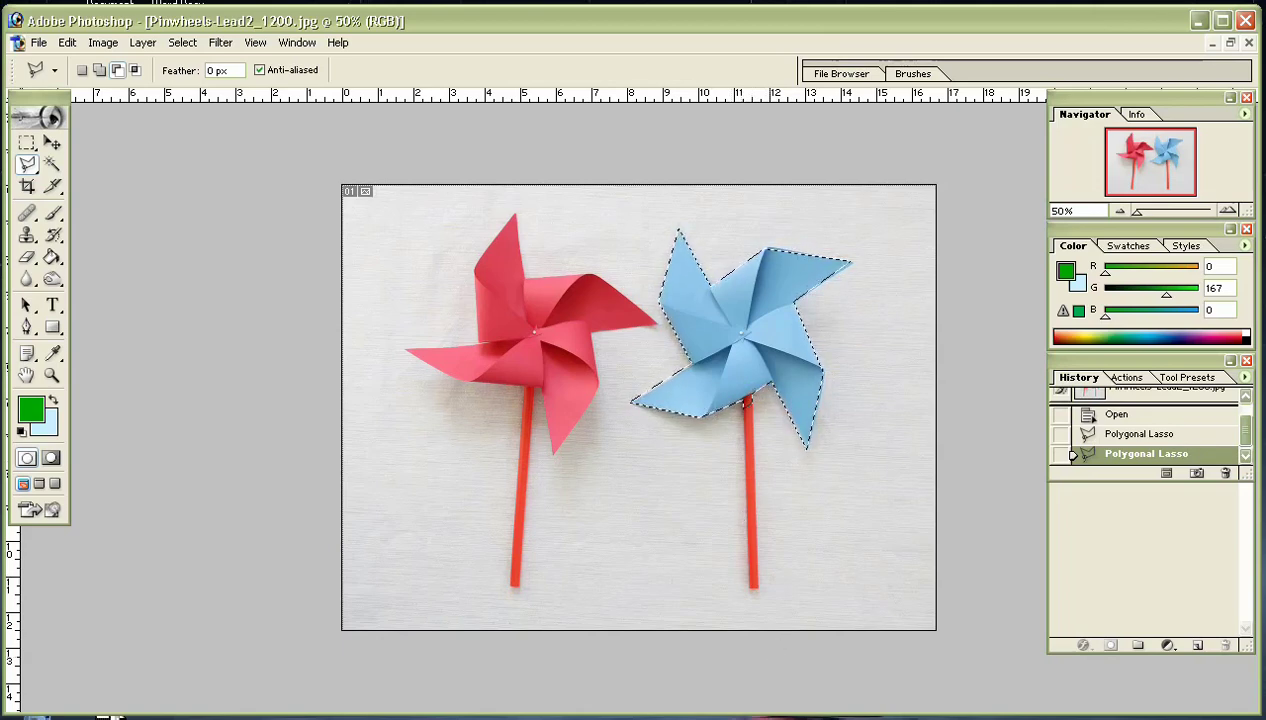
# Clear the blue pinwheel's selection and trace the red pinwheel with its stick using the Magnetic Lasso tool.
pyautogui.hotkey('ctrl', 'd')
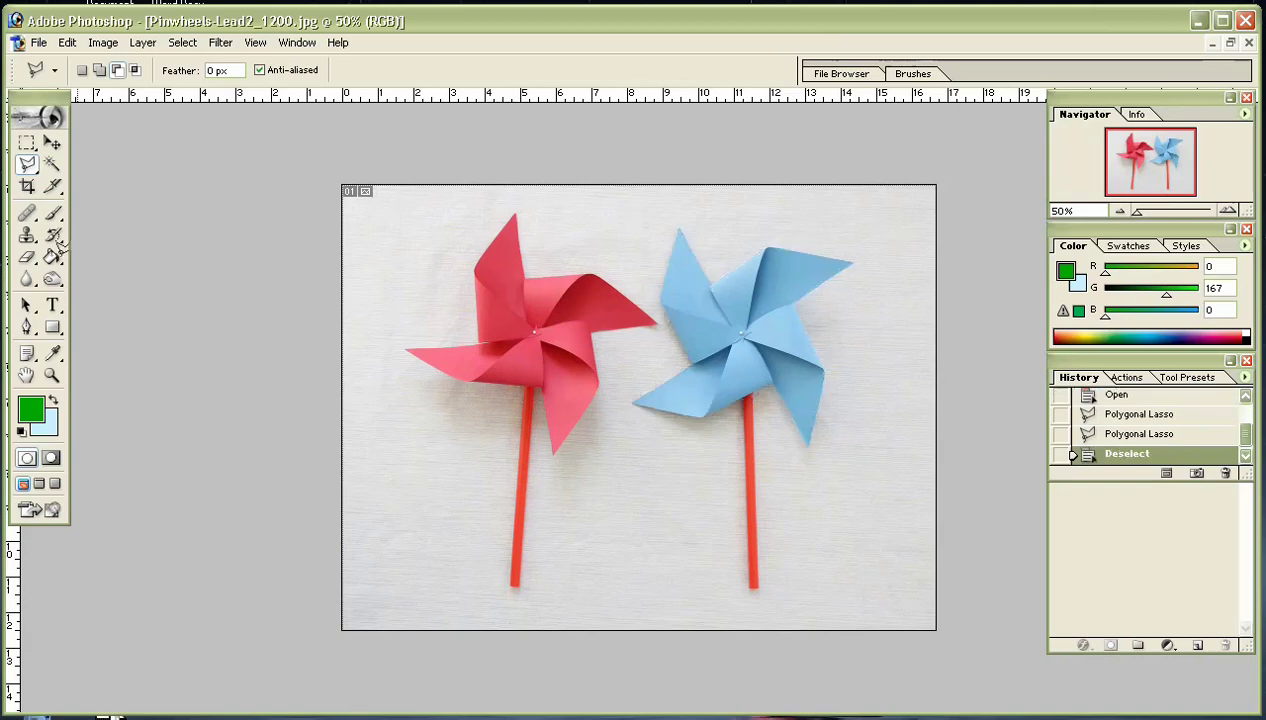
pyautogui.moveTo(28, 165); pyautogui.dragTo(88, 207)
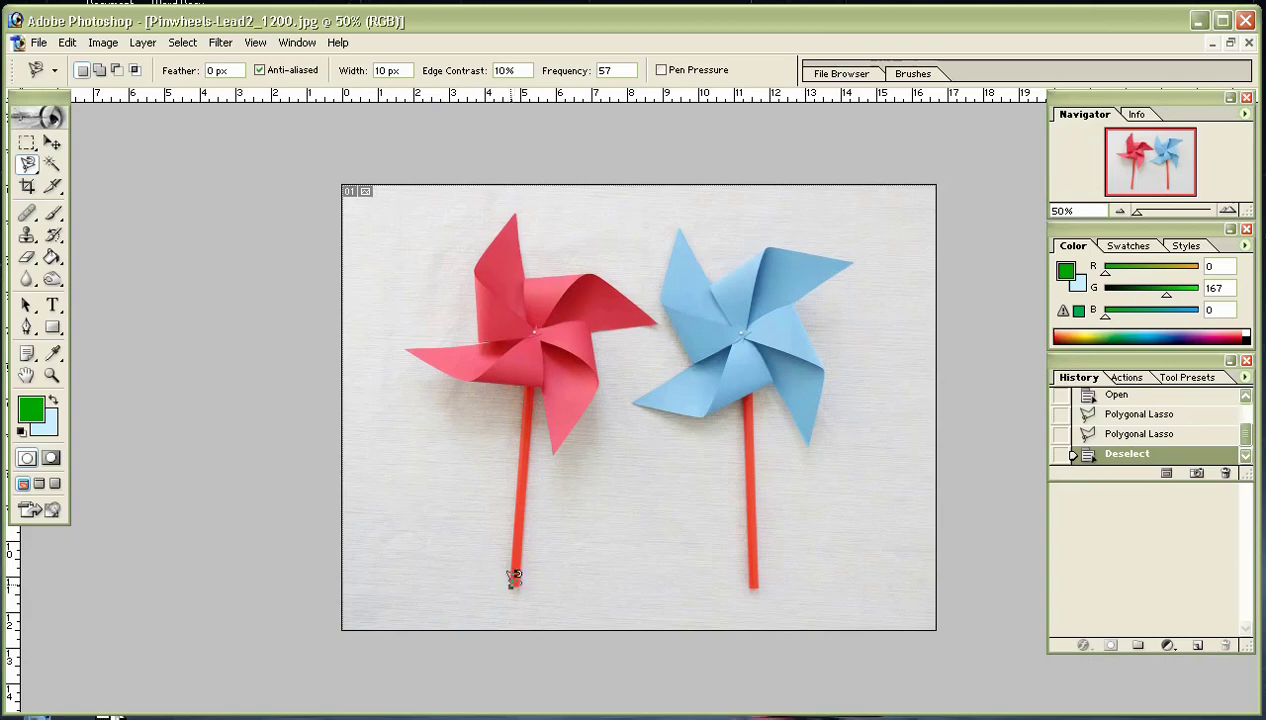
pyautogui.click(510, 584)
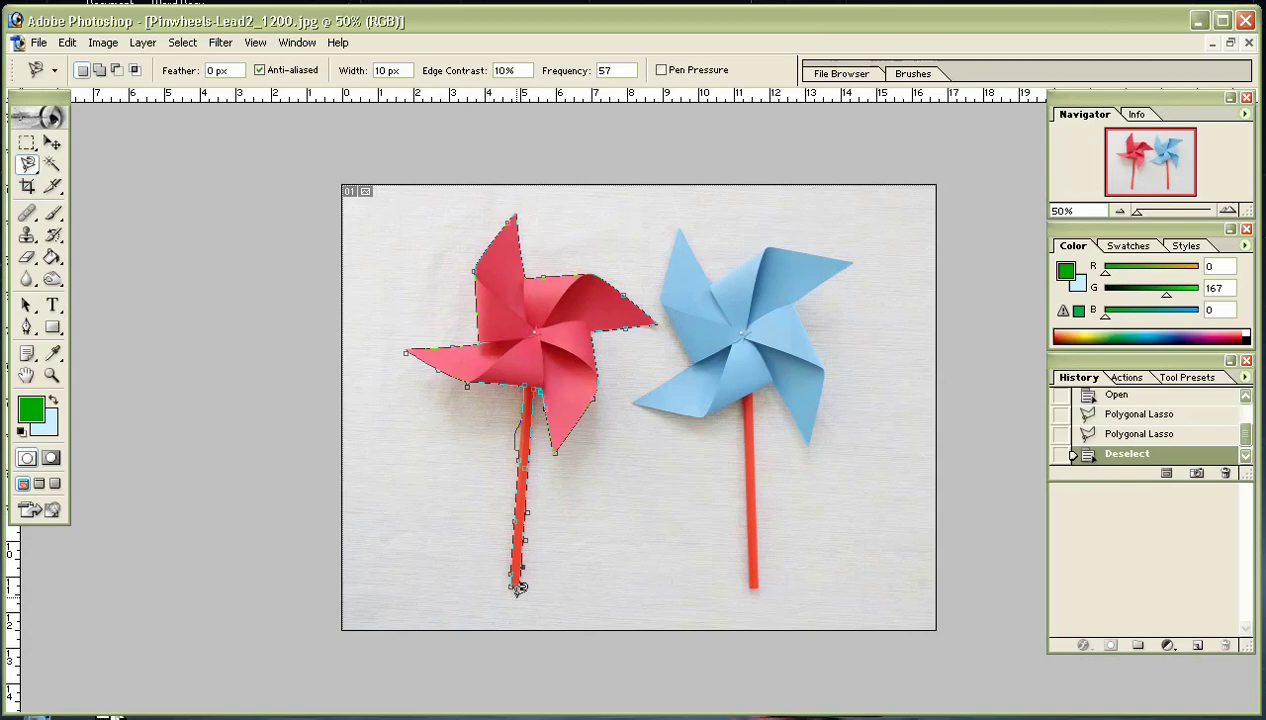
pyautogui.click(512, 580)
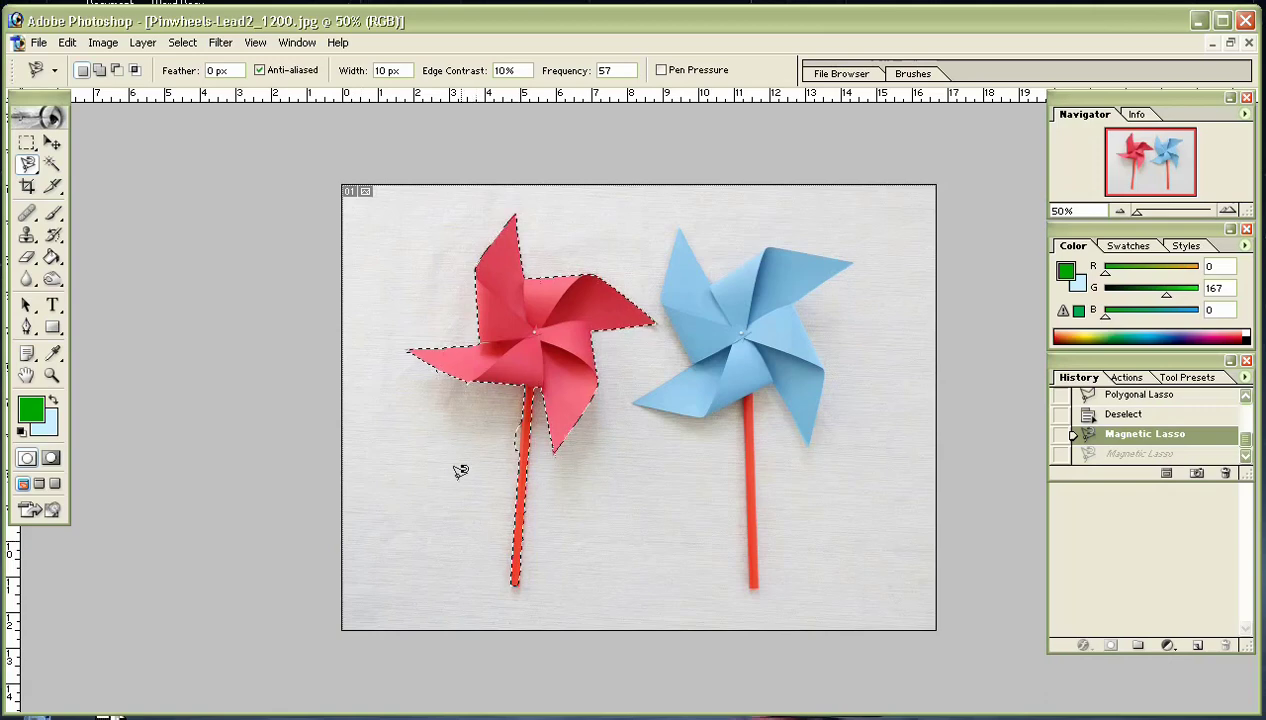
# Examine the selection edge beside the red pinwheel's stick at 200% magnification.
pyautogui.scroll(-1, 524, 440)
pyautogui.scroll(5, 524, 436)
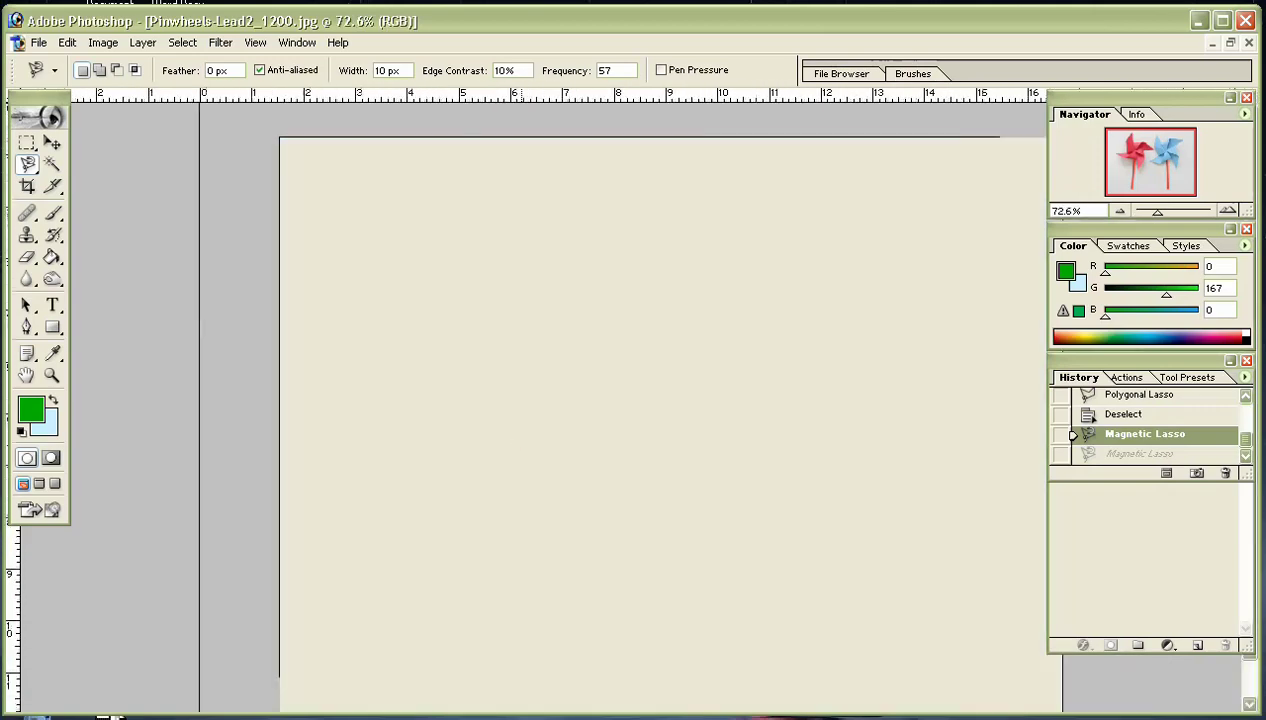
pyautogui.scroll(-2, 524, 453)
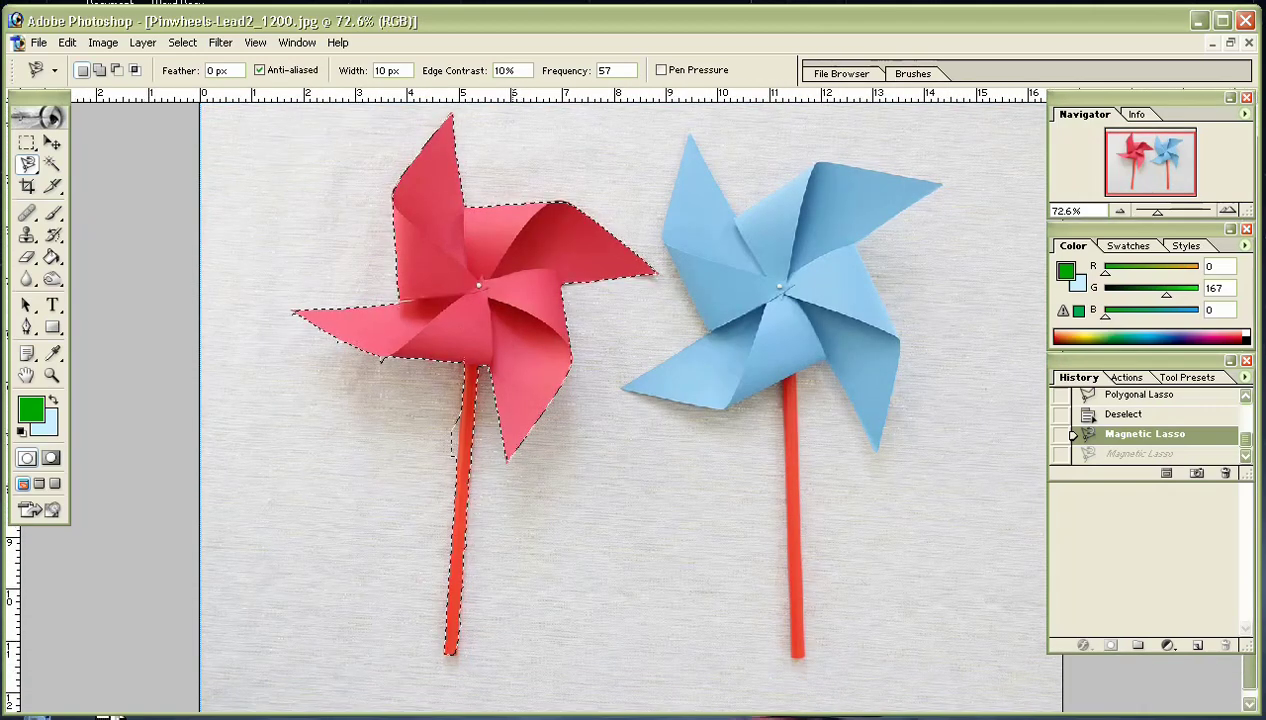
pyautogui.click(52, 375)
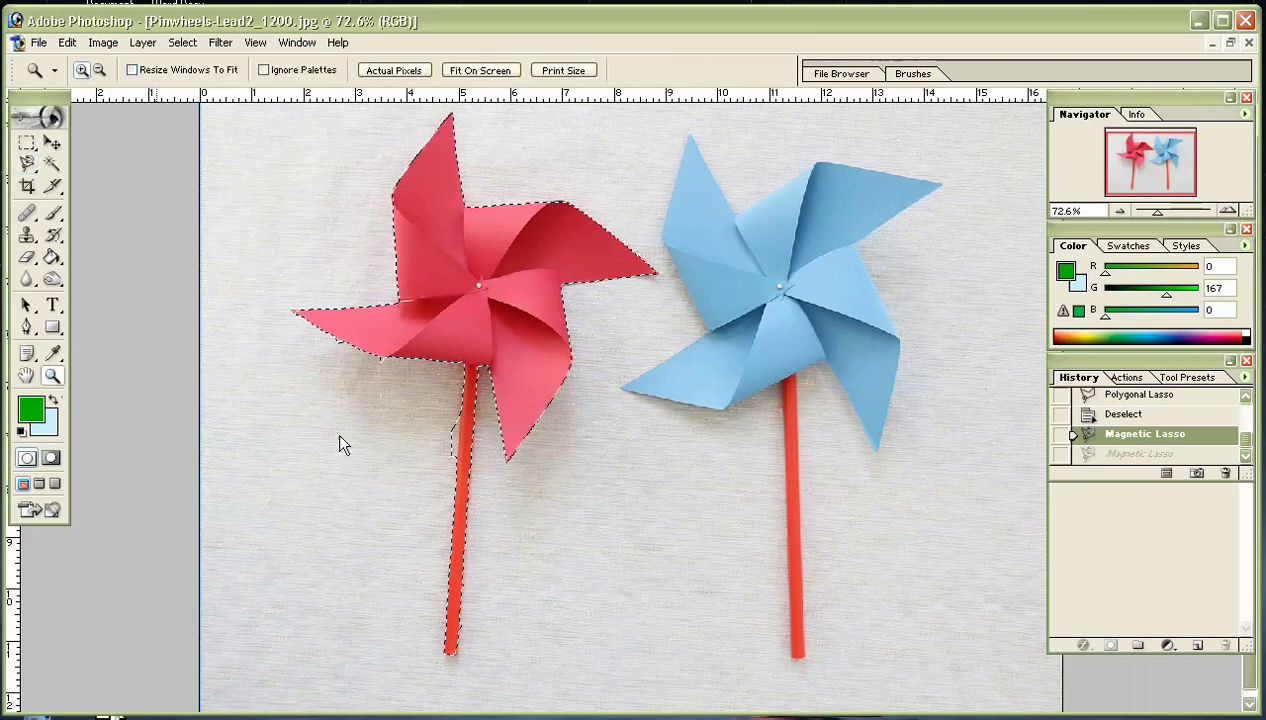
pyautogui.keyDown('alt'); pyautogui.click(480, 445); pyautogui.keyUp('alt')
pyautogui.keyDown('alt'); pyautogui.click(481, 449); pyautogui.keyUp('alt')
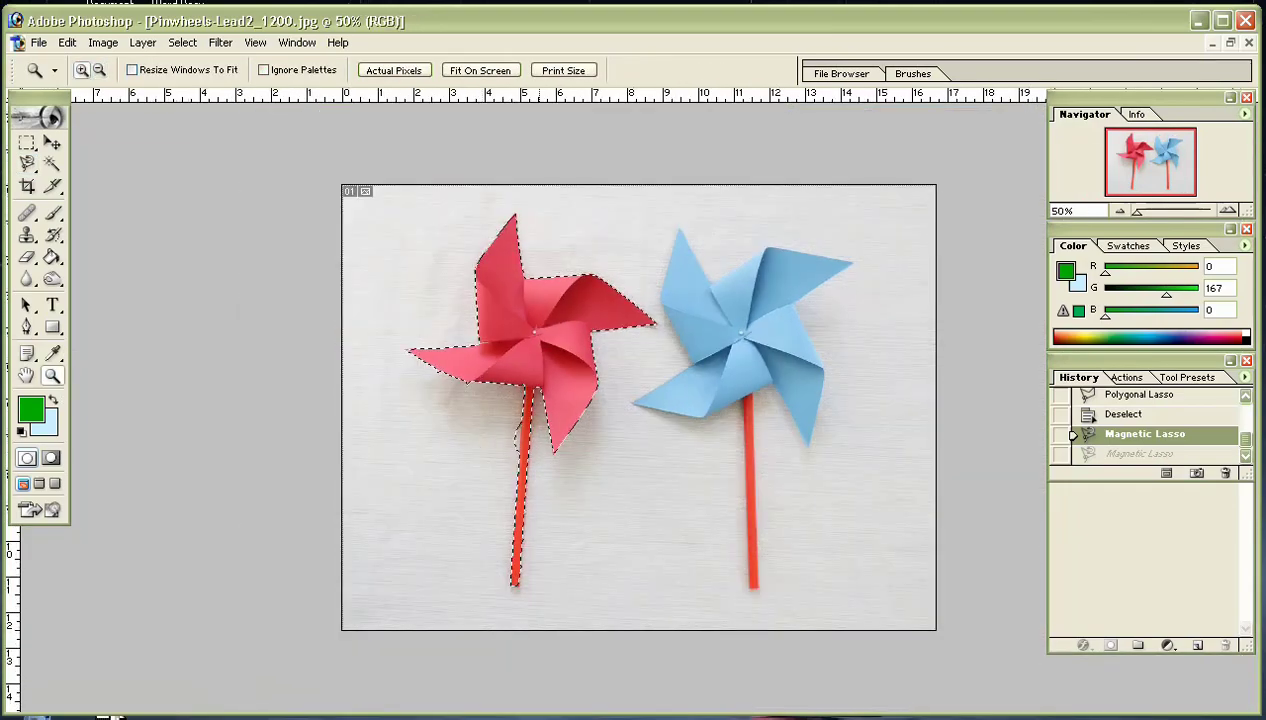
pyautogui.click(519, 452)
pyautogui.click(486, 452)
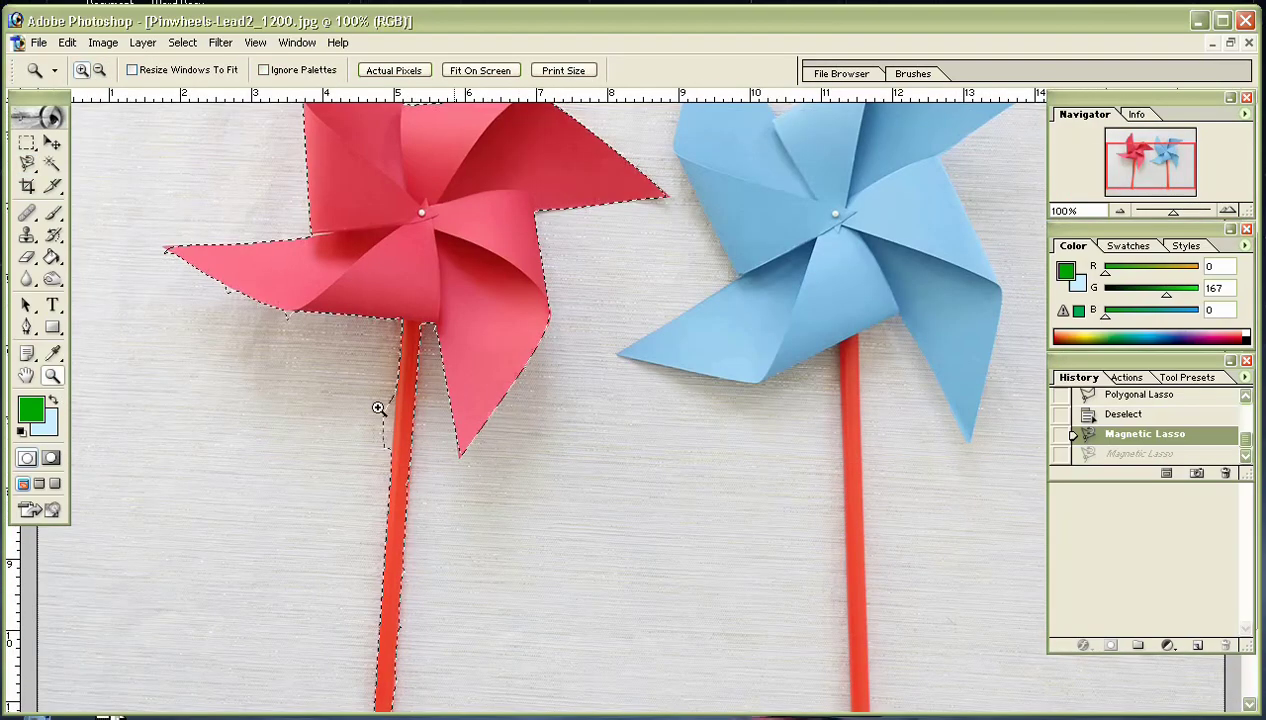
pyautogui.click(417, 472)
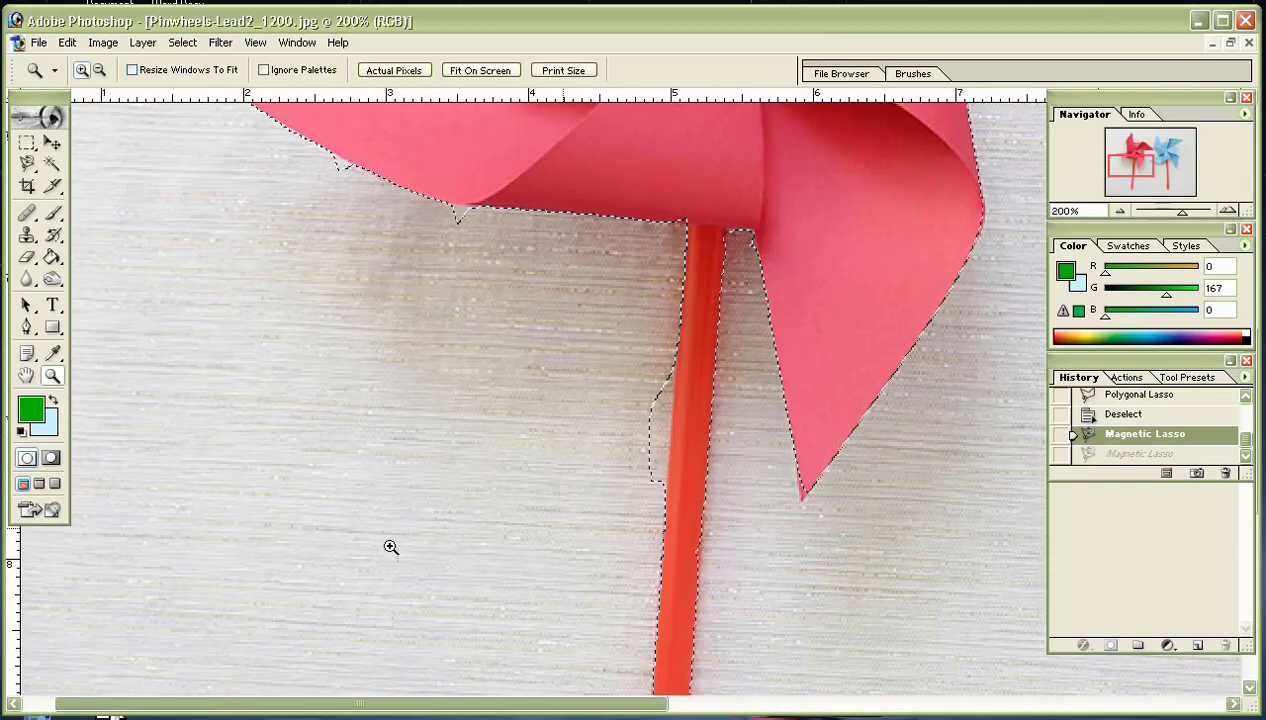
# Subtract the stray bulge beside the red pinwheel's stick from the selection by outlining it with the Lasso tool in subtract mode.
pyautogui.click(29, 167)
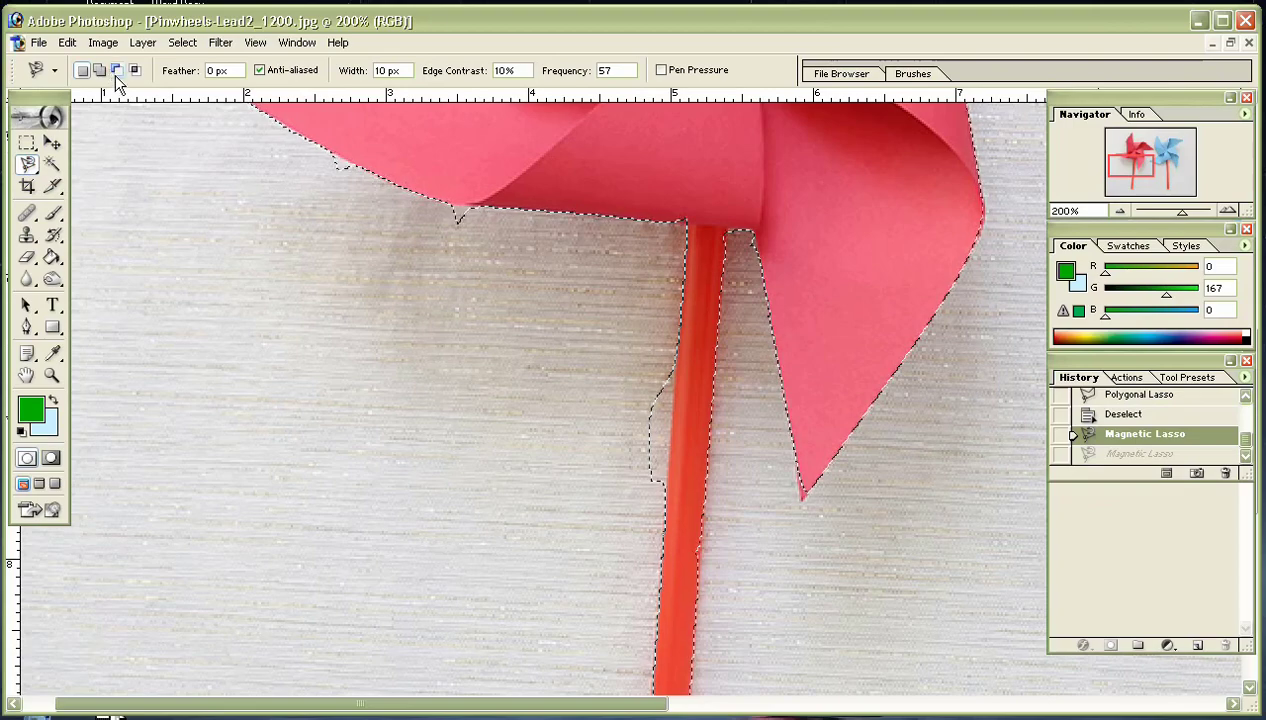
pyautogui.click(116, 74)
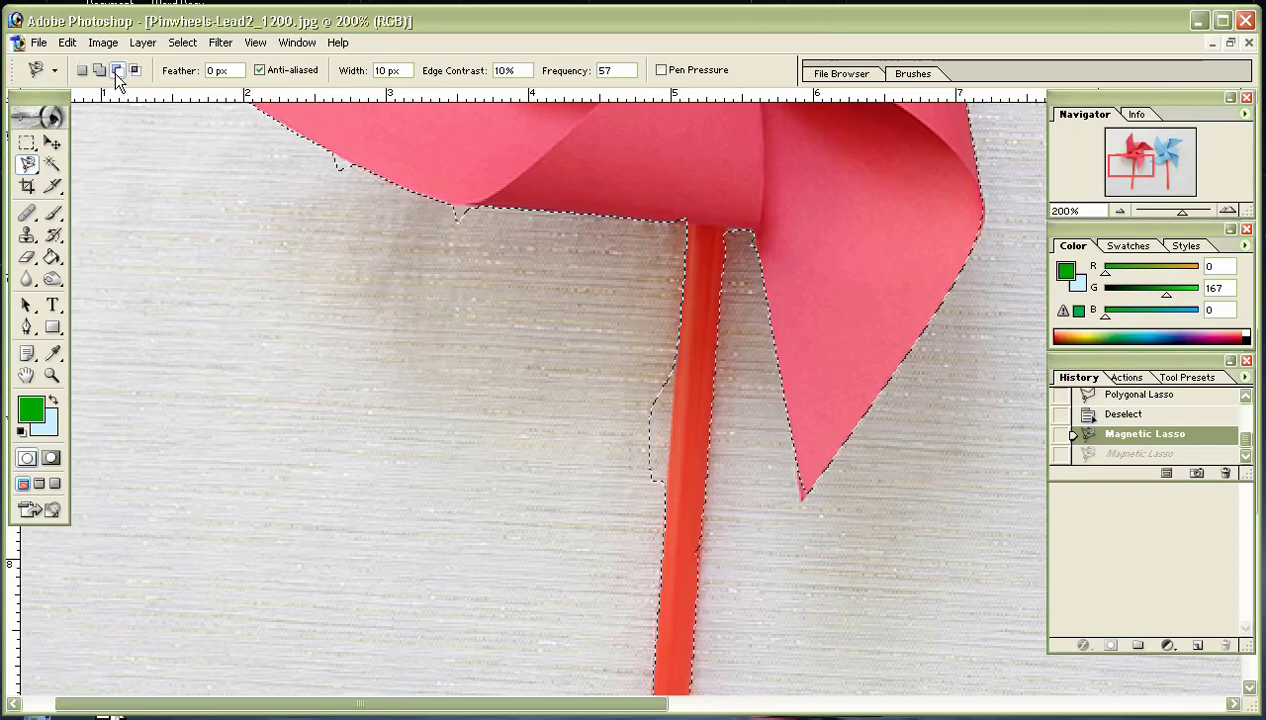
pyautogui.click(28, 165)
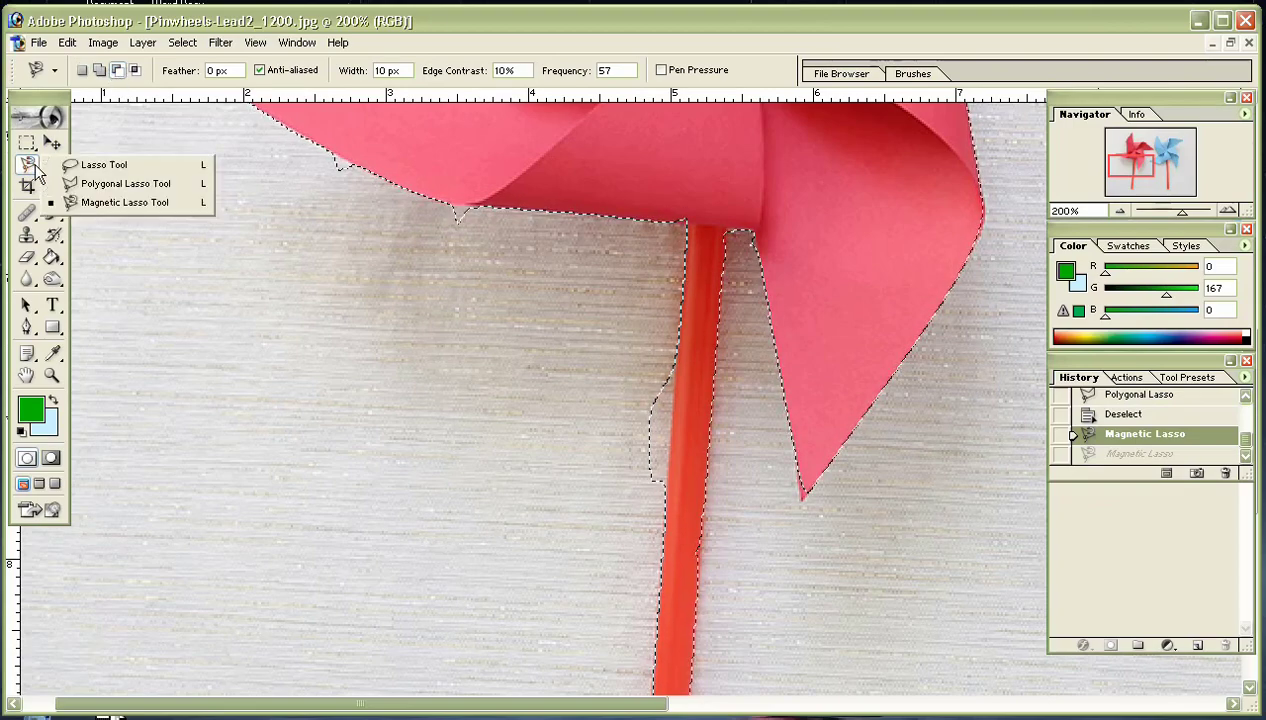
pyautogui.click(100, 164)
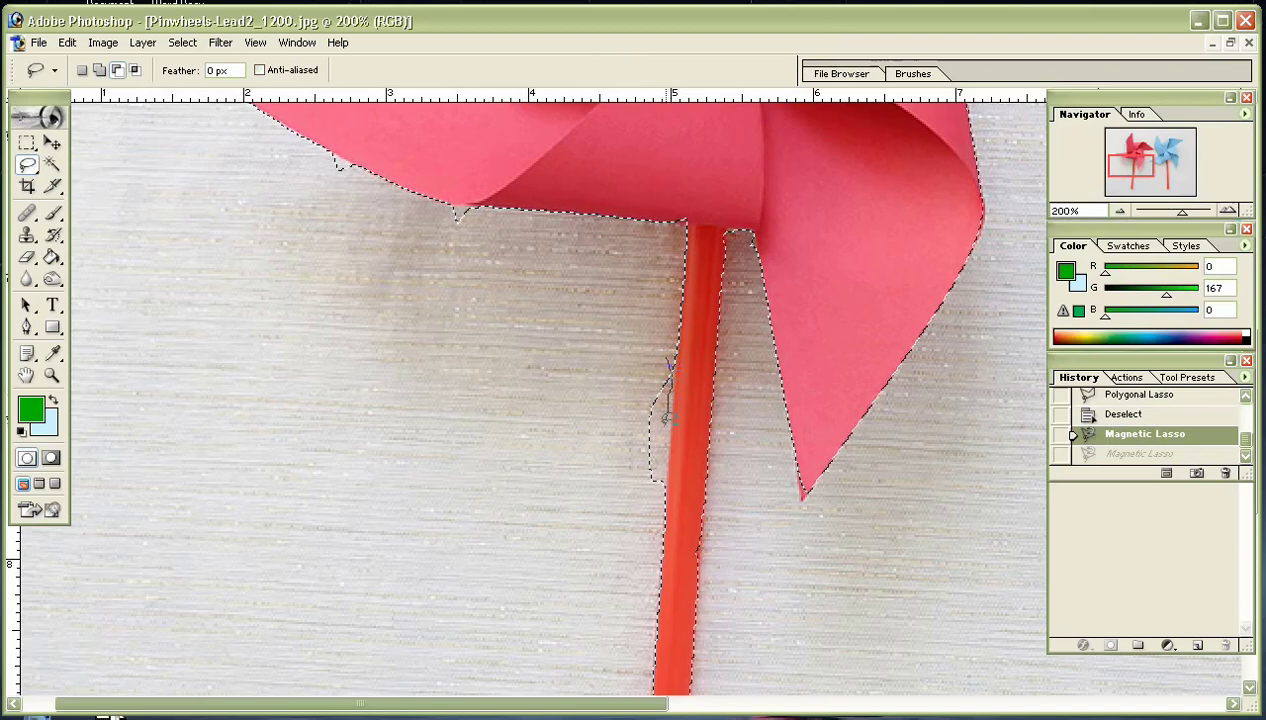
pyautogui.moveTo(658, 488)
pyautogui.mouseDown()
pyautogui.moveTo(626, 465)
pyautogui.moveTo(623, 432)
pyautogui.moveTo(629, 399)
pyautogui.moveTo(668, 368)
pyautogui.mouseUp()
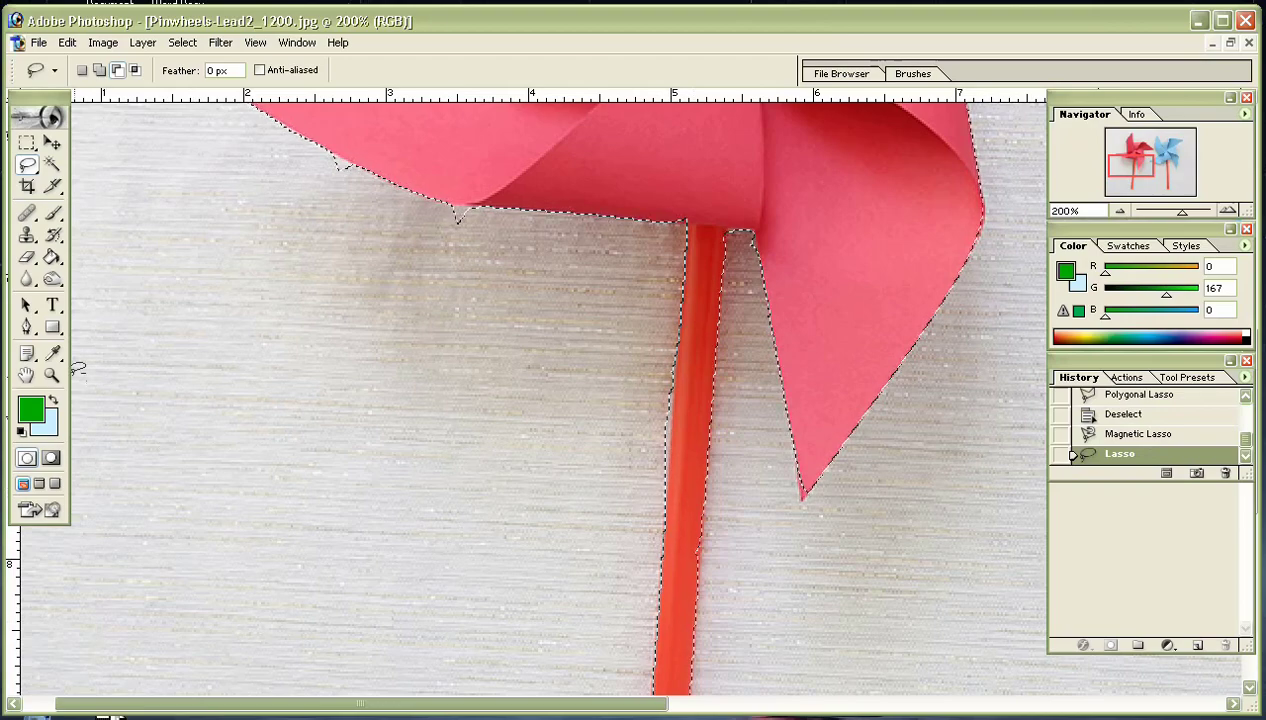
# Show the whole pinwheel photo at 50% magnification and switch back to the Magnetic Lasso tool.
pyautogui.click(52, 375)
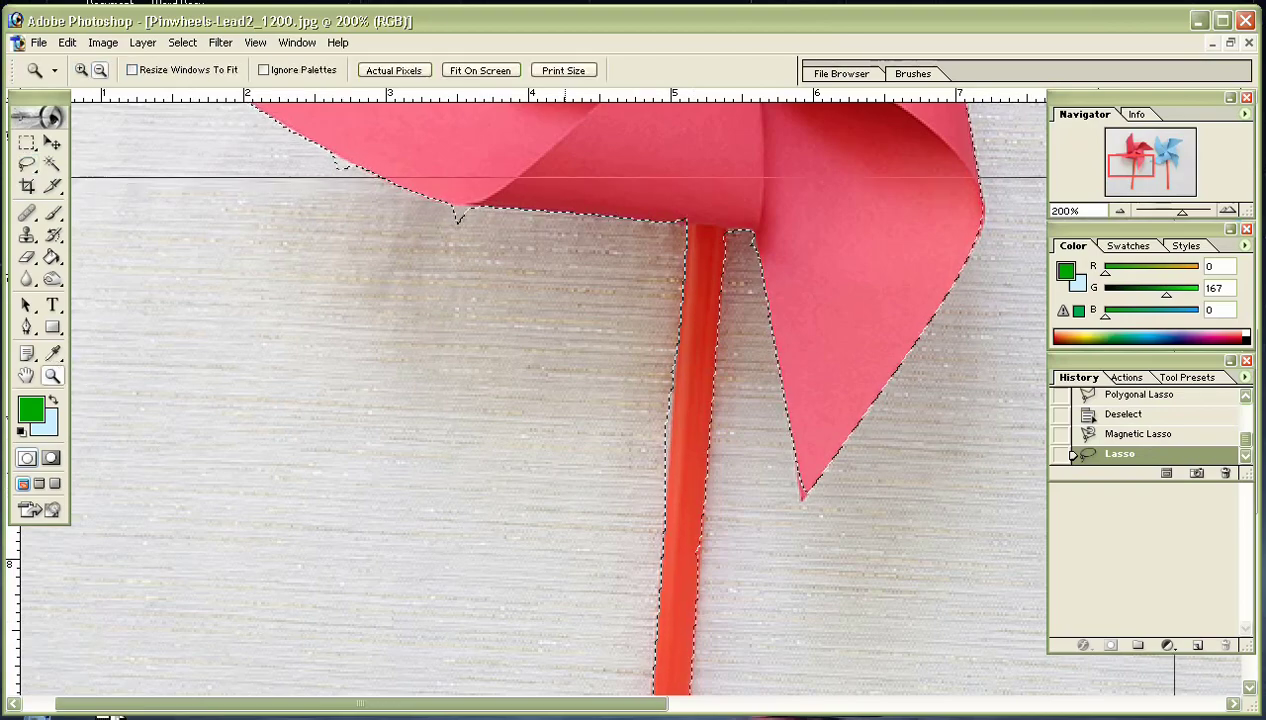
pyautogui.click(564, 475)
pyautogui.click(564, 475)
pyautogui.click(564, 475)
pyautogui.click(33, 172)
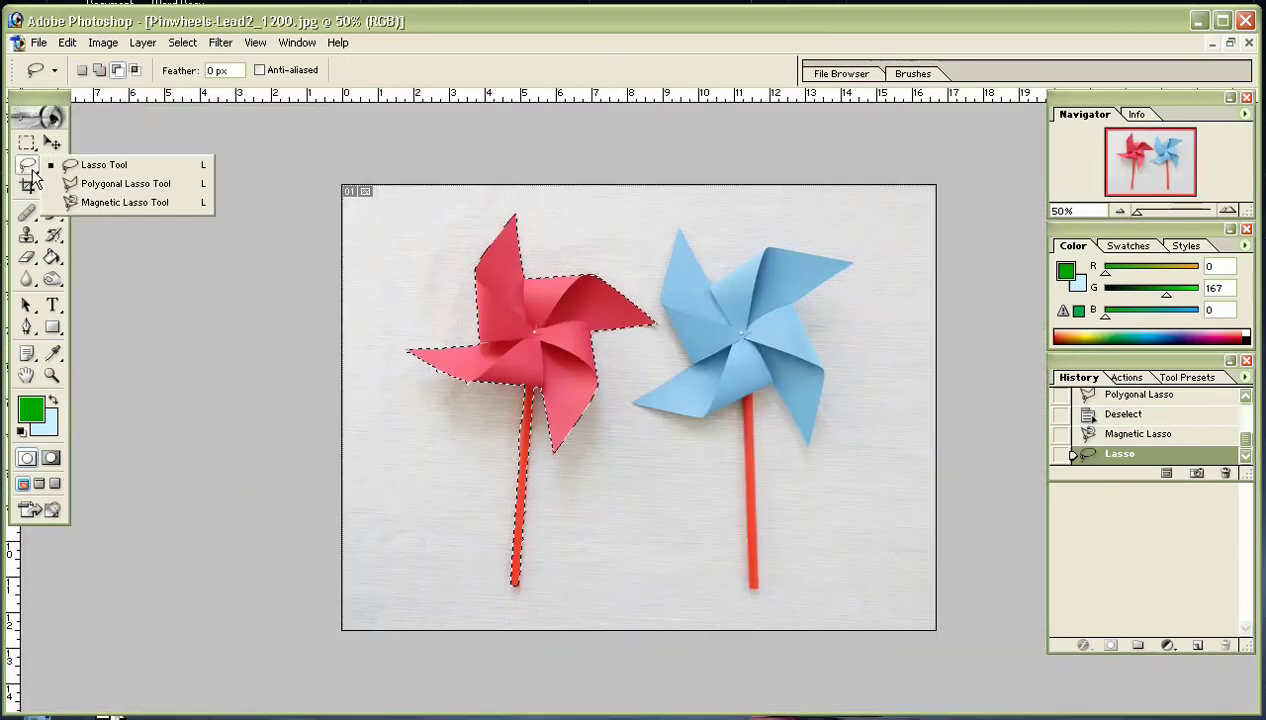
pyautogui.click(87, 202)
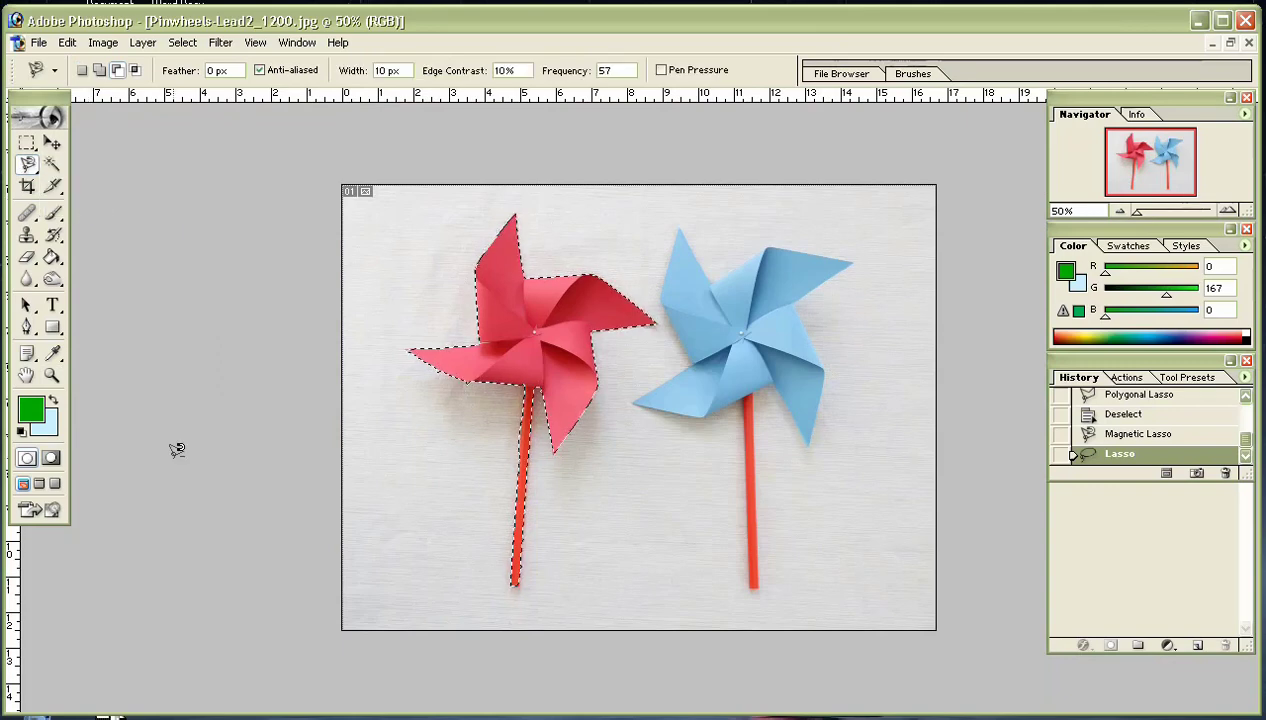